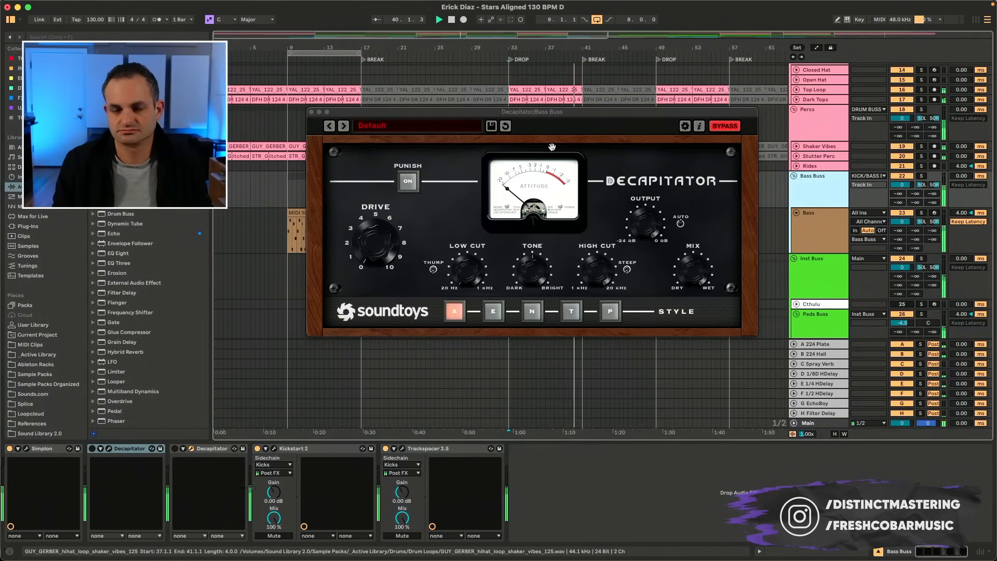
Stop playback and look through Decapitator's preset categories without loading a preset.
{"action": "key", "text": "space"}
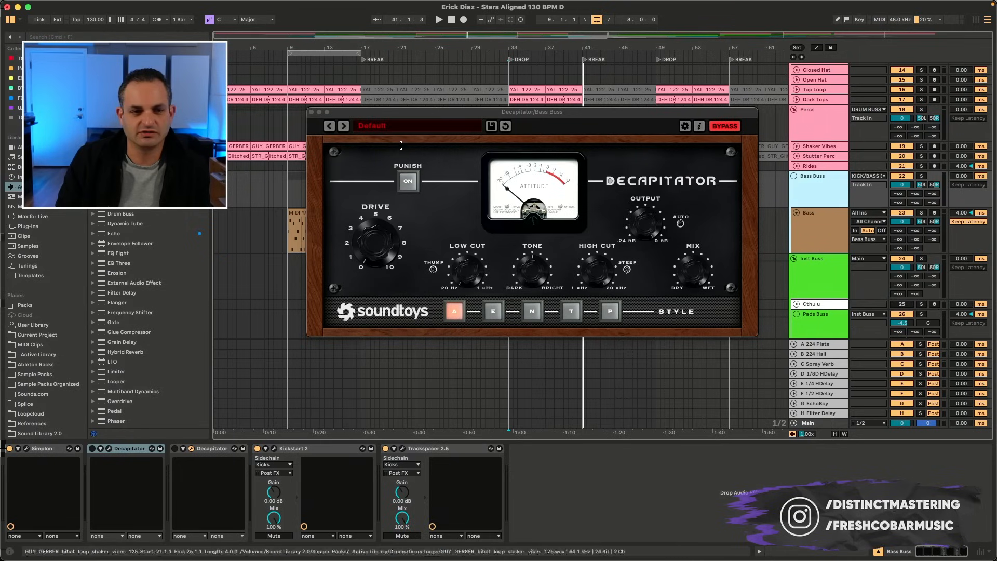
{"action": "left_click", "coordinate": [381, 129]}
{"action": "mouse_move", "coordinate": [381, 130]}
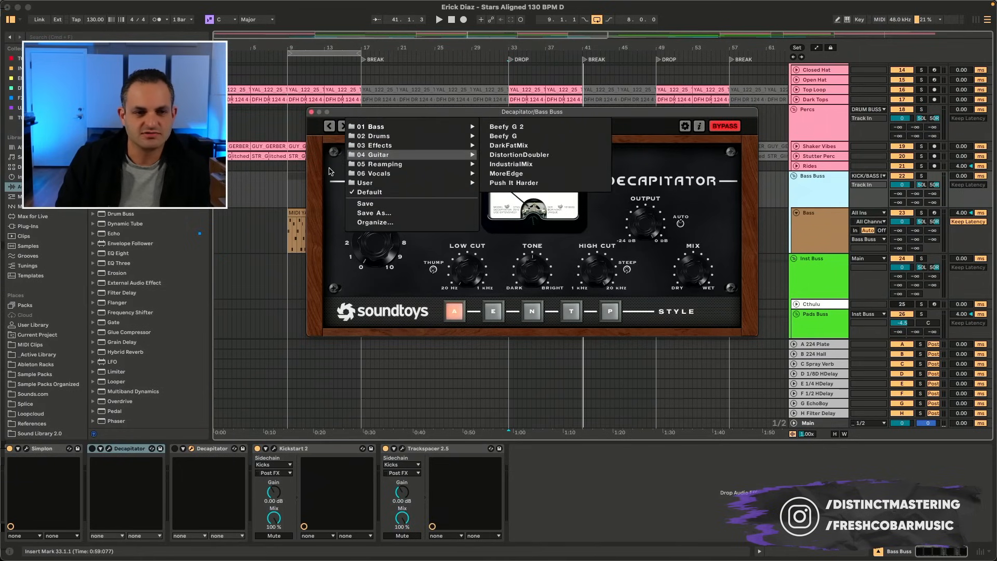
{"action": "left_click", "coordinate": [327, 174]}
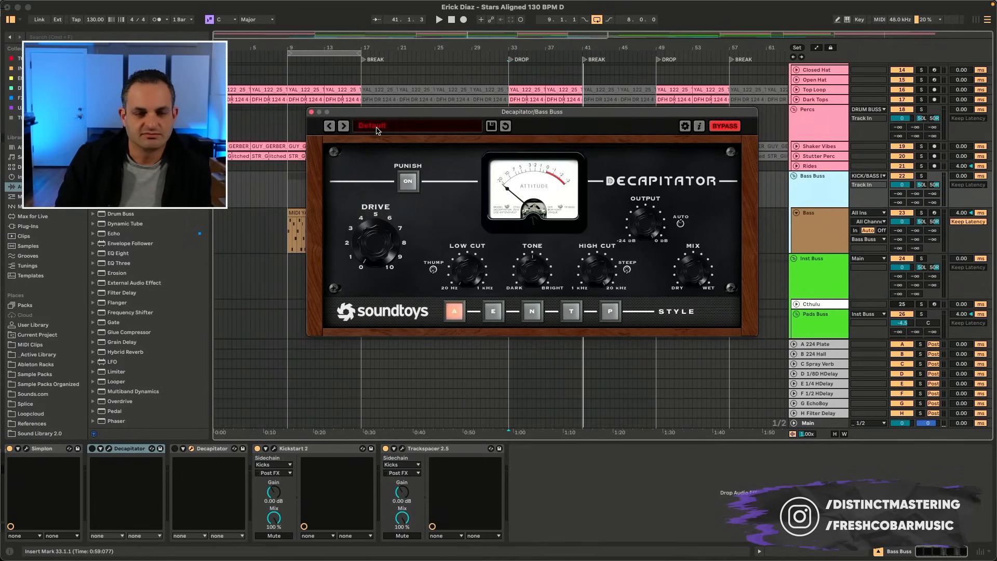
Take the Decapitator on the Bass Buss out of bypass.
{"action": "left_click", "coordinate": [732, 128]}
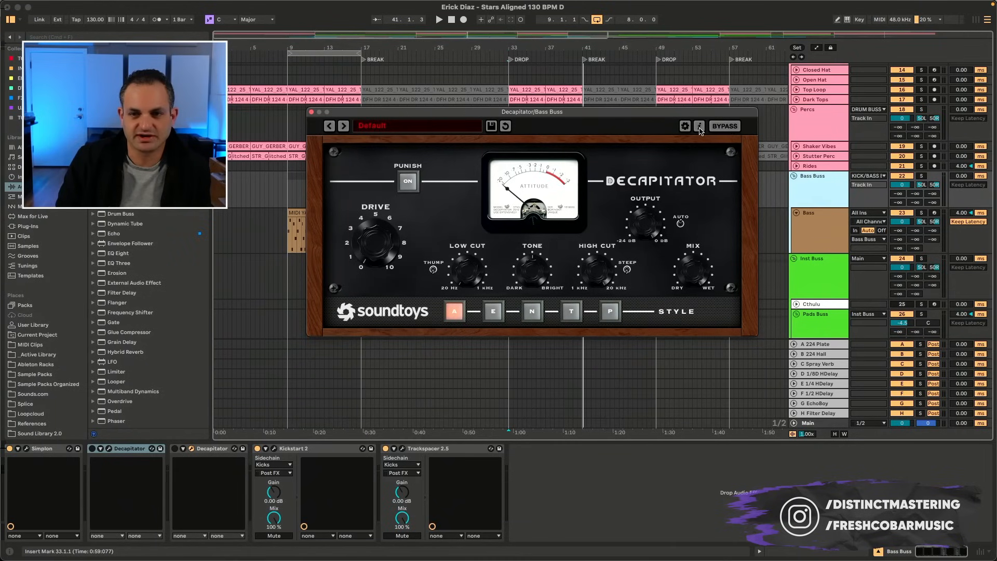
{"action": "left_click", "coordinate": [700, 127]}
{"action": "left_click", "coordinate": [685, 126]}
{"action": "left_click", "coordinate": [685, 127]}
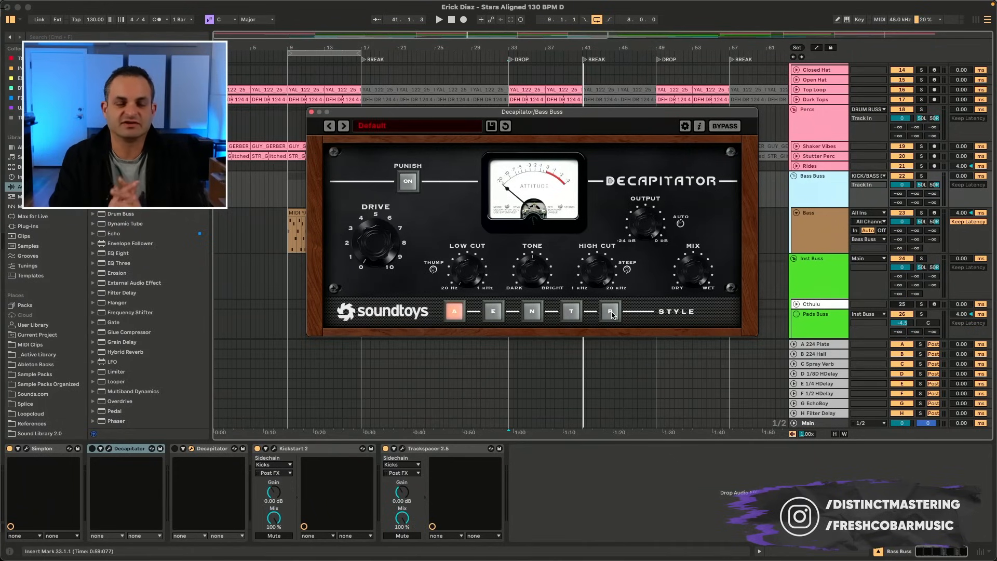
Solo the Bass track and play it with the second Decapitator on the Bass Buss activated.
{"action": "left_click", "coordinate": [921, 213]}
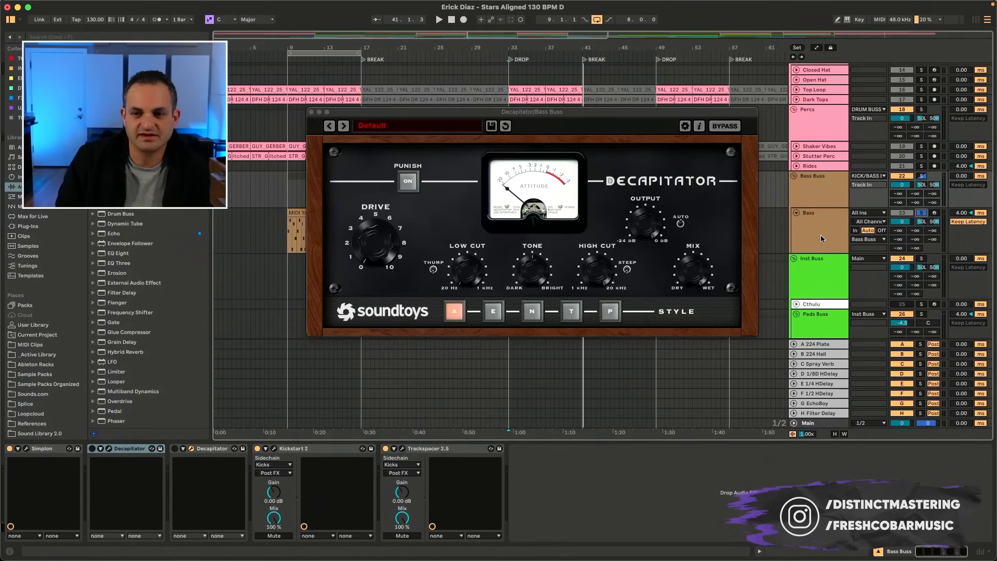
{"action": "left_click", "coordinate": [820, 234]}
{"action": "left_click", "coordinate": [817, 197]}
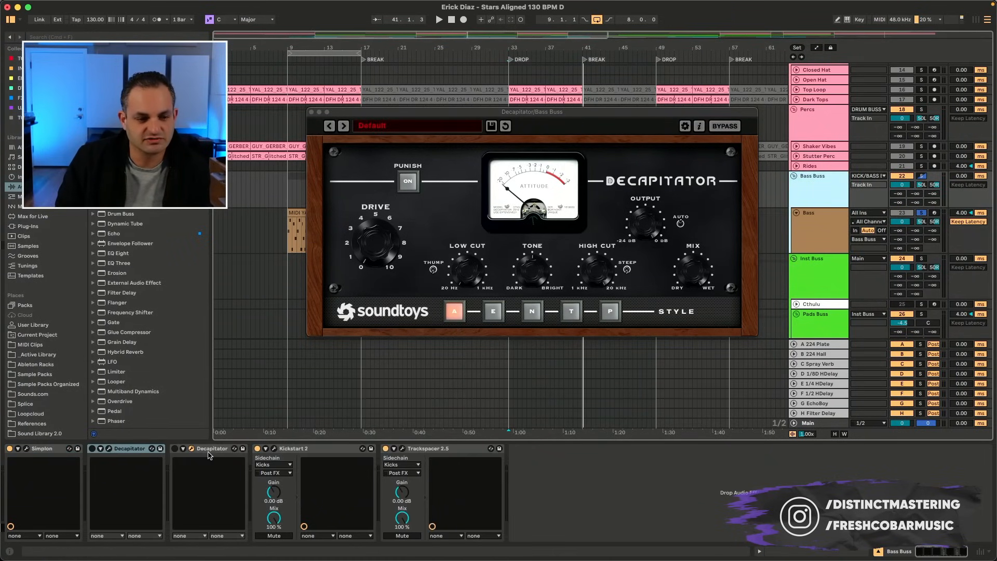
{"action": "left_click", "coordinate": [176, 450]}
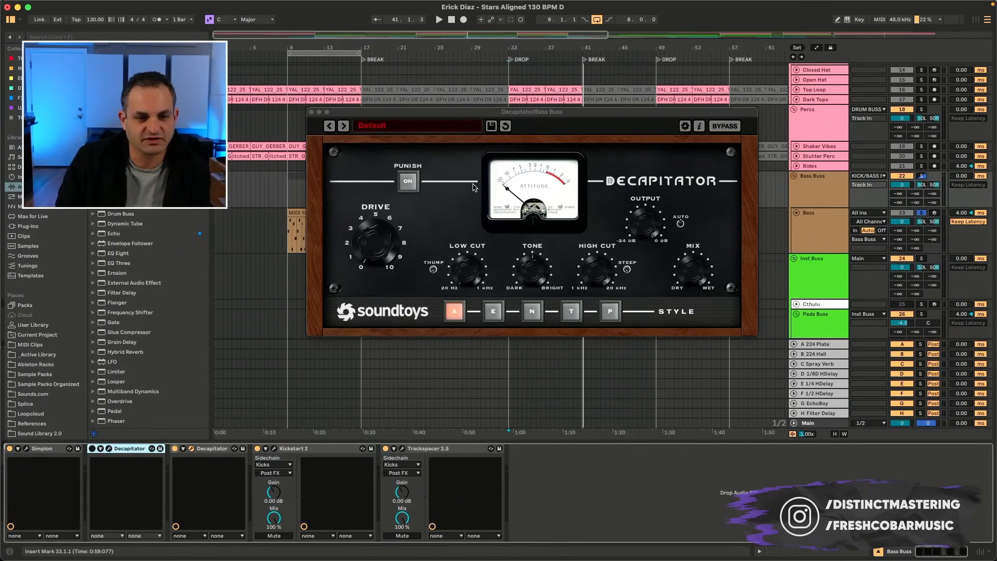
{"action": "key", "text": "space"}
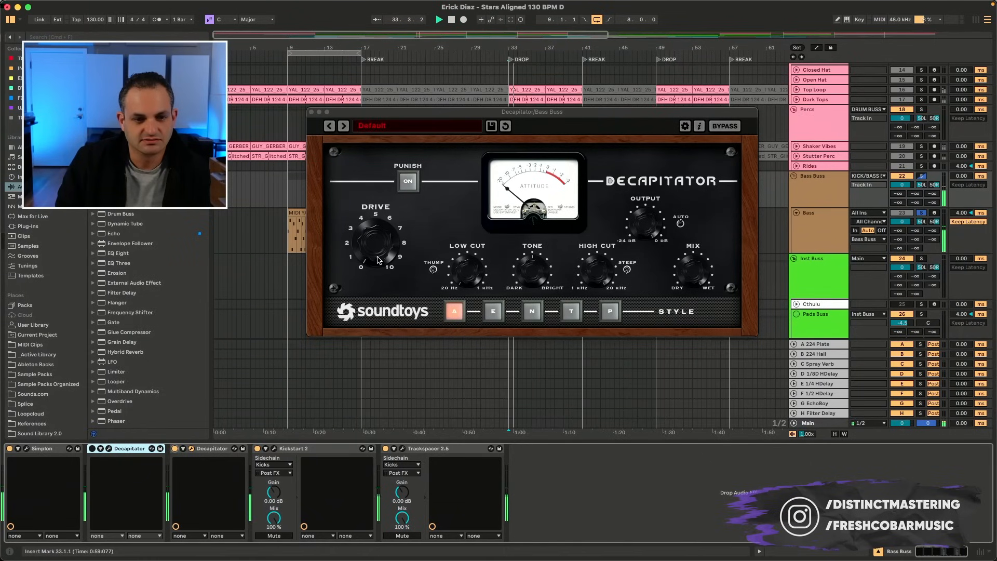
Set Decapitator's Drive to about 5 and play the soloed bass.
{"action": "left_click", "coordinate": [372, 217]}
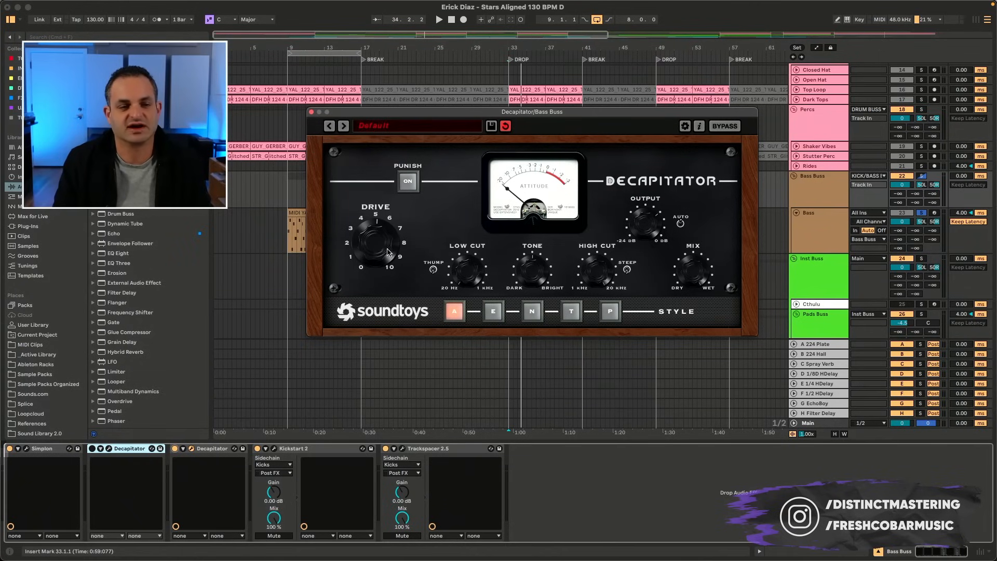
{"action": "key", "text": "space"}
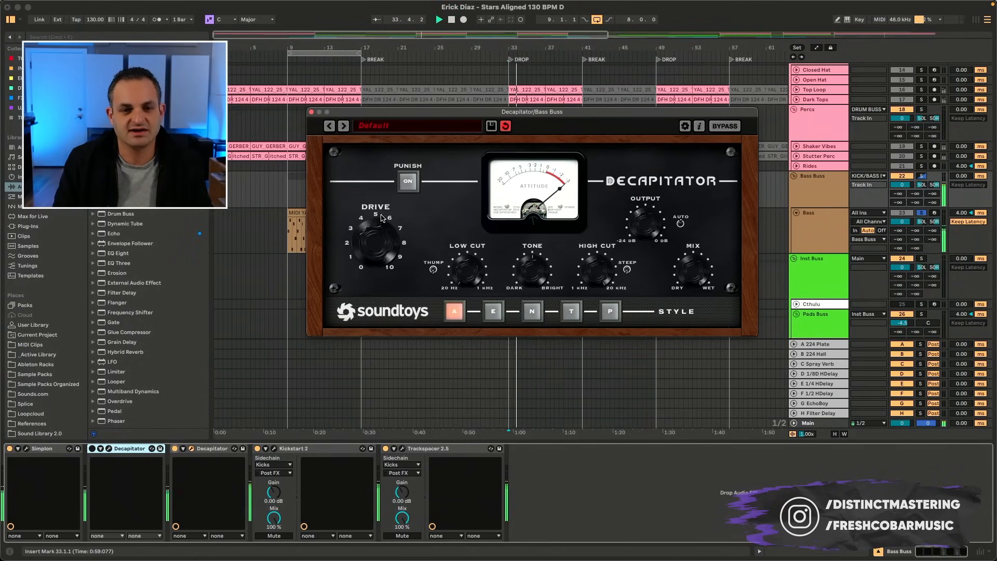
{"action": "mouse_move", "coordinate": [376, 247]}
{"action": "left_mouse_down"}
{"action": "mouse_move", "coordinate": [380, 238]}
{"action": "mouse_move", "coordinate": [387, 255]}
{"action": "left_mouse_up"}
Audition the soloed bass with Punish switched on and off.
{"action": "left_click", "coordinate": [407, 182]}
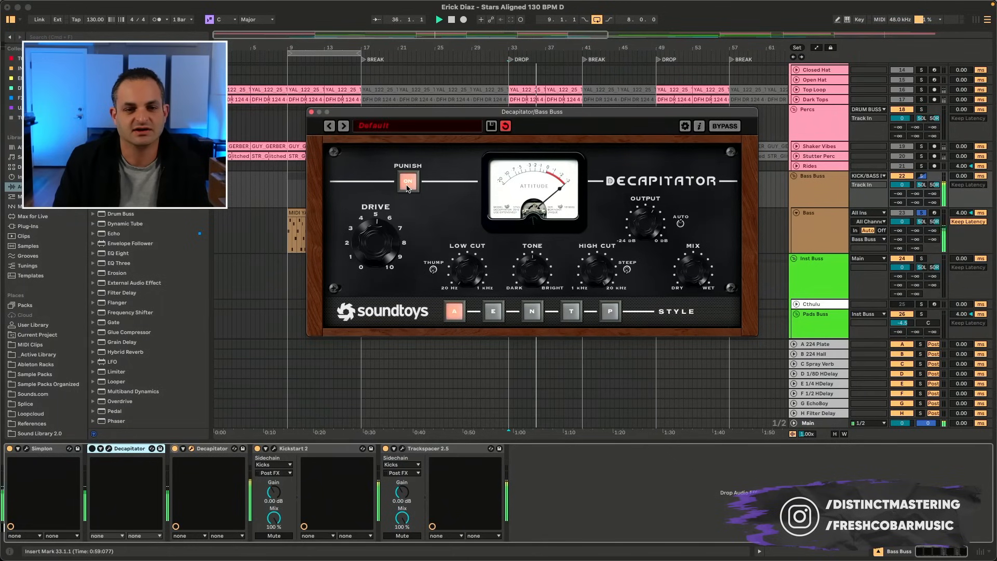
{"action": "left_click", "coordinate": [408, 184]}
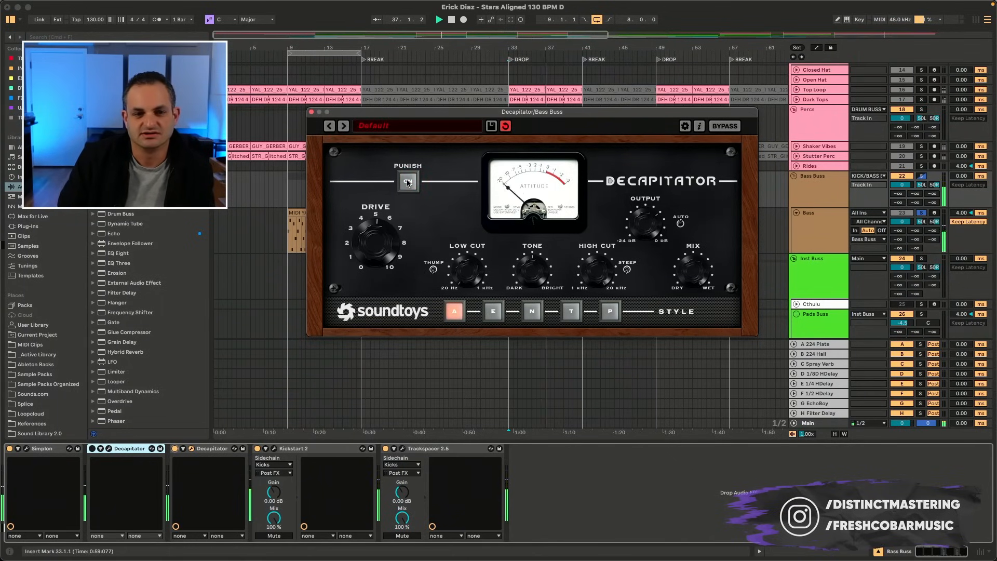
{"action": "left_click", "coordinate": [408, 184]}
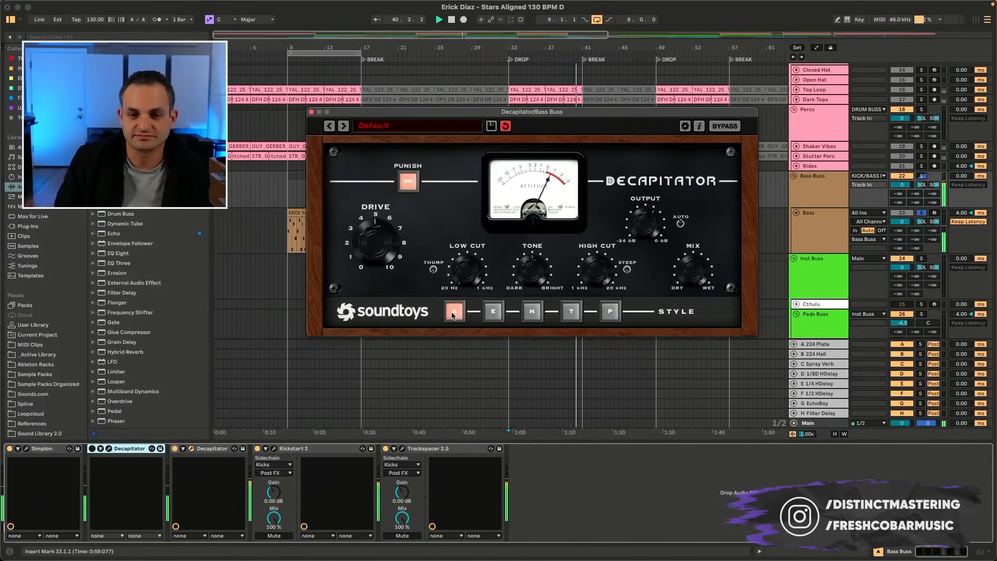
Audition saturation style E and move the playback start to bar 9.
{"action": "left_click", "coordinate": [493, 312]}
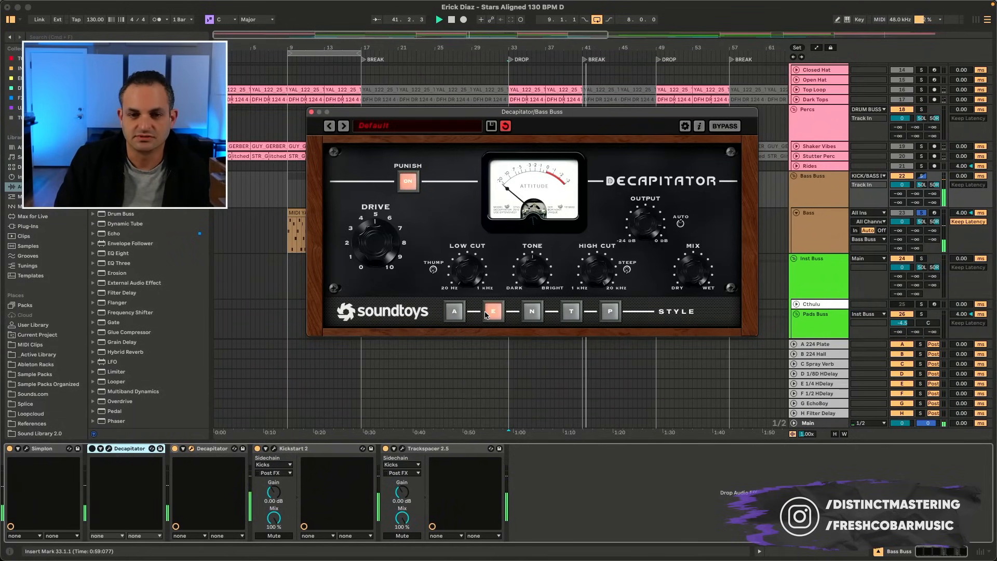
{"action": "key", "text": "space"}
{"action": "key", "text": "space"}
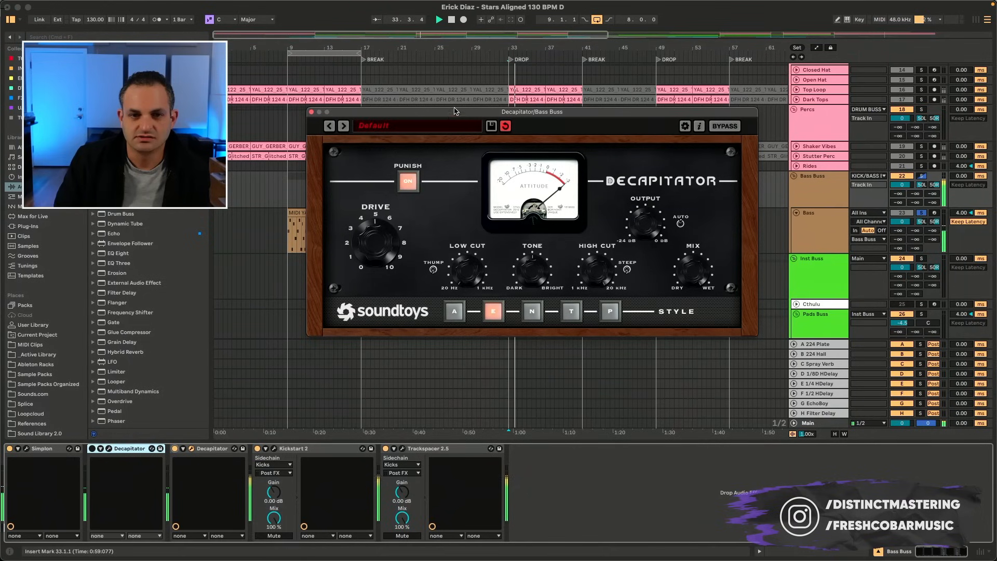
{"action": "left_click", "coordinate": [286, 83]}
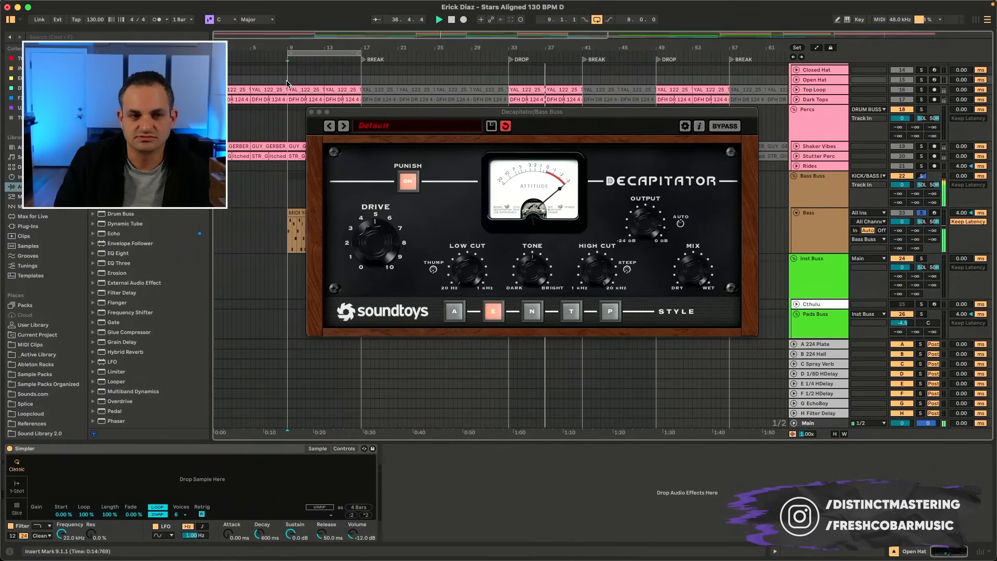
{"action": "key", "text": "space"}
{"action": "key", "text": "space"}
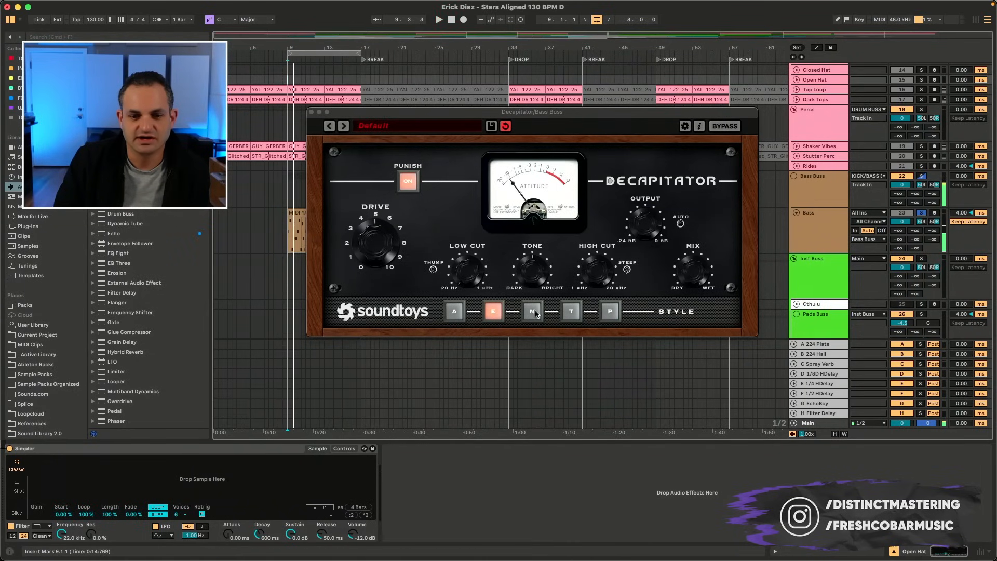
Audition saturation styles N, T and P on the bass, then stop playback.
{"action": "left_click", "coordinate": [532, 312]}
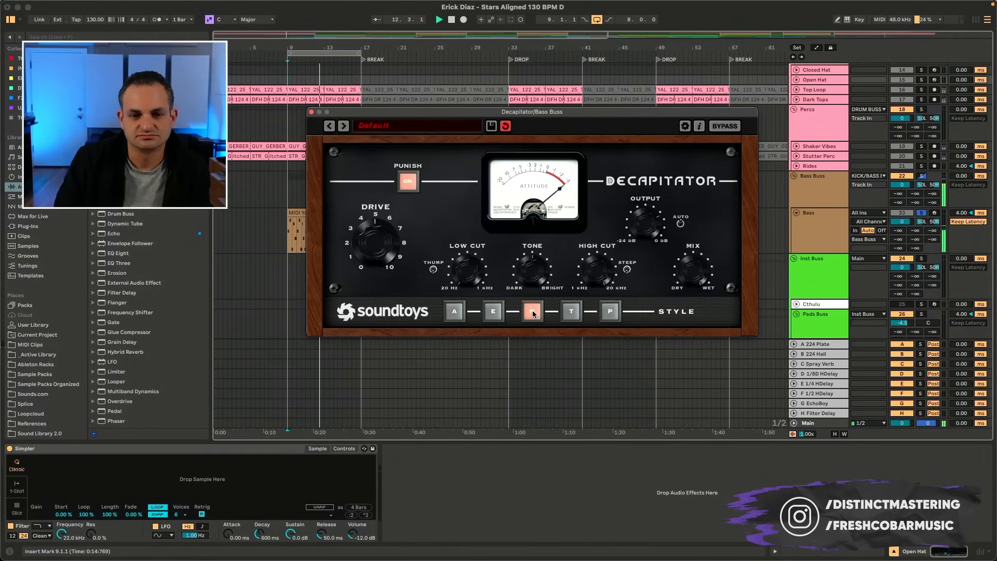
{"action": "left_click", "coordinate": [572, 311]}
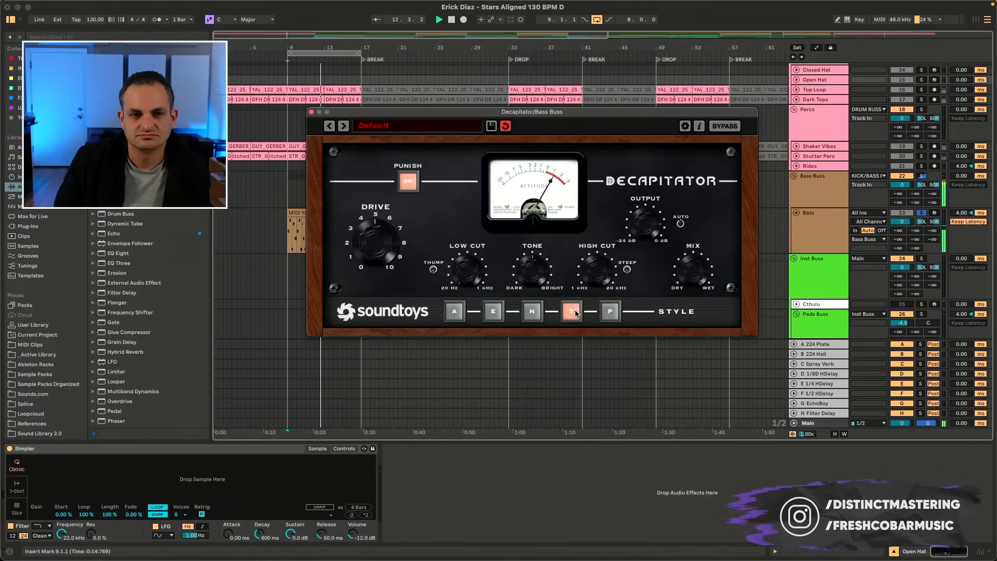
{"action": "left_click", "coordinate": [610, 311]}
{"action": "key", "text": "space"}
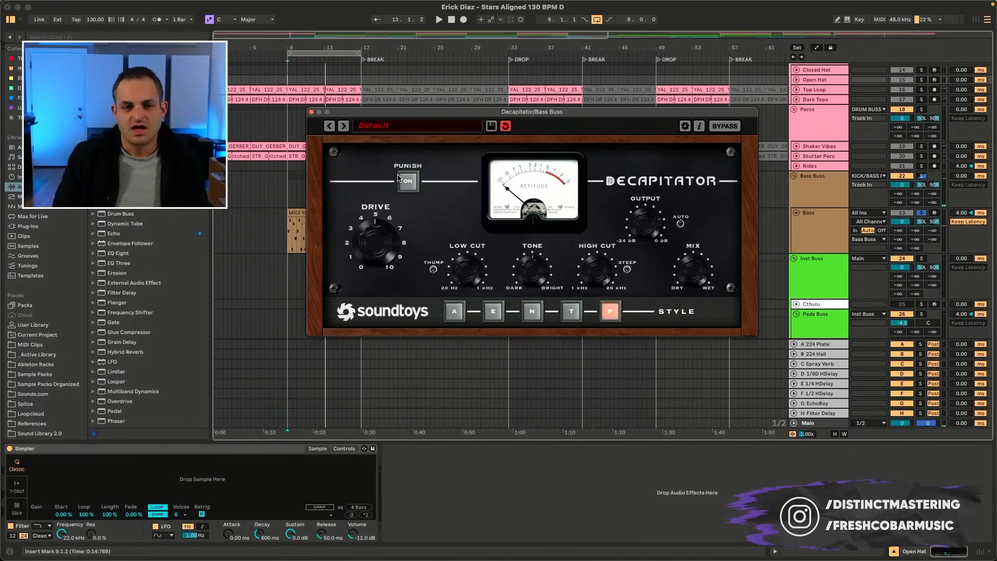
Set the saturation style back to E with Punish off and compare the bass against bypass.
{"action": "key", "text": "space"}
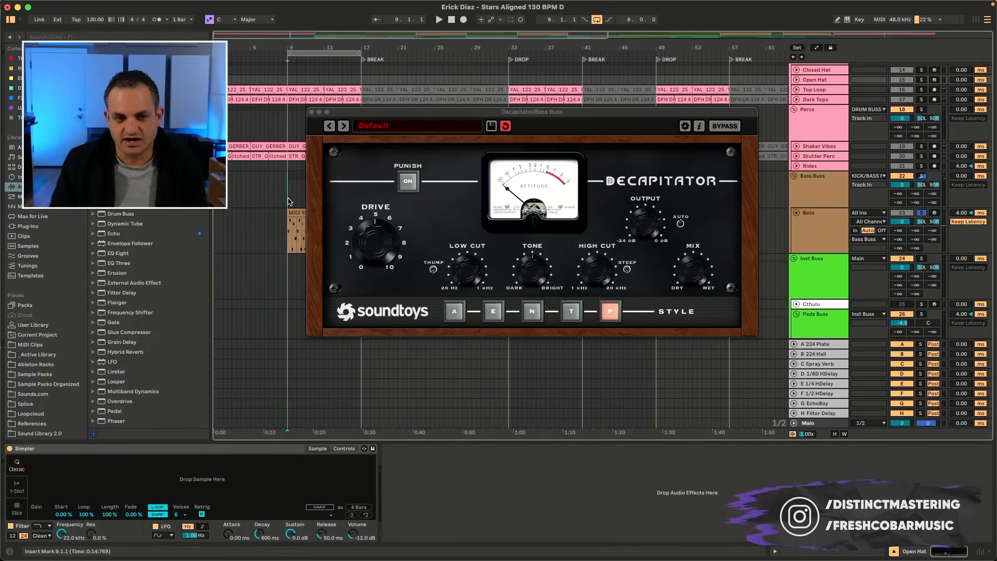
{"action": "left_click", "coordinate": [493, 311]}
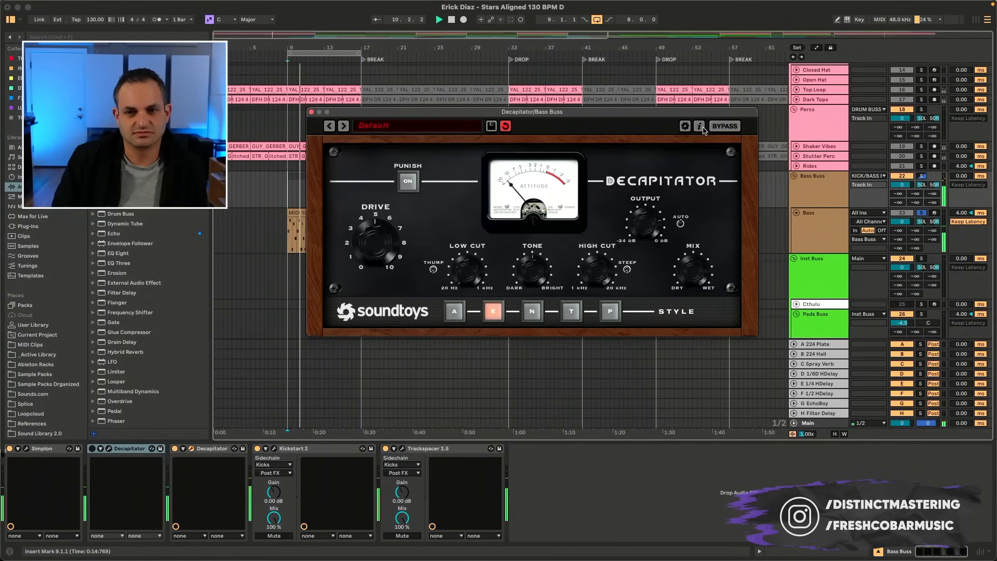
{"action": "left_click", "coordinate": [723, 127]}
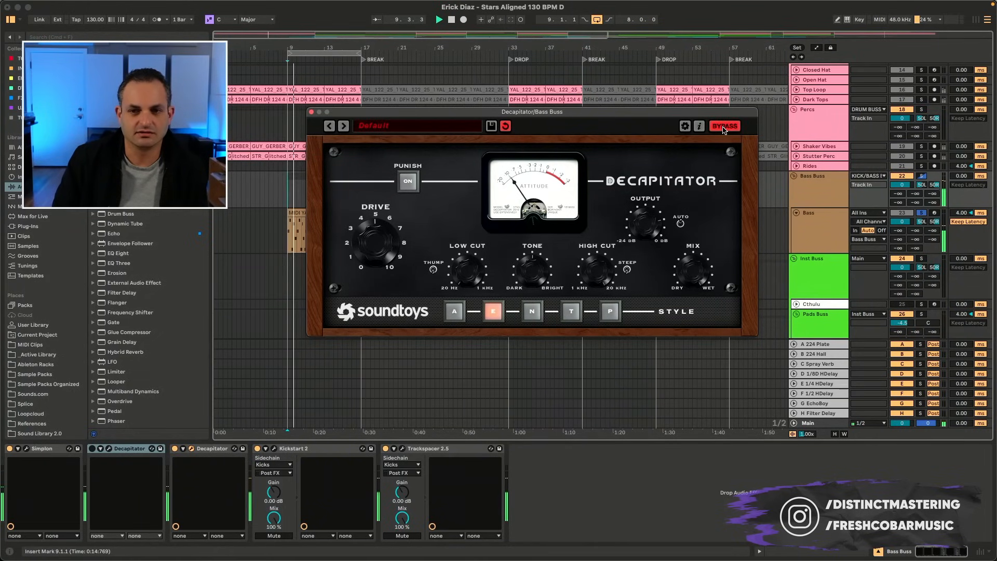
{"action": "left_click", "coordinate": [723, 126]}
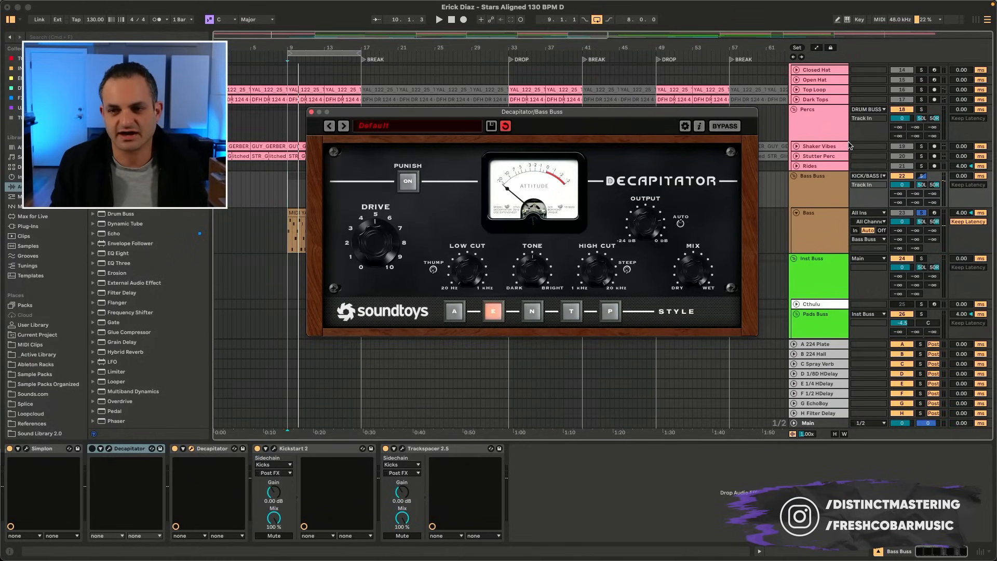
Play the bass from bar 9 and repeatedly compare Decapitator bypassed and active.
{"action": "scroll", "coordinate": [848, 142], "scroll_direction": "up", "scroll_amount": 10}
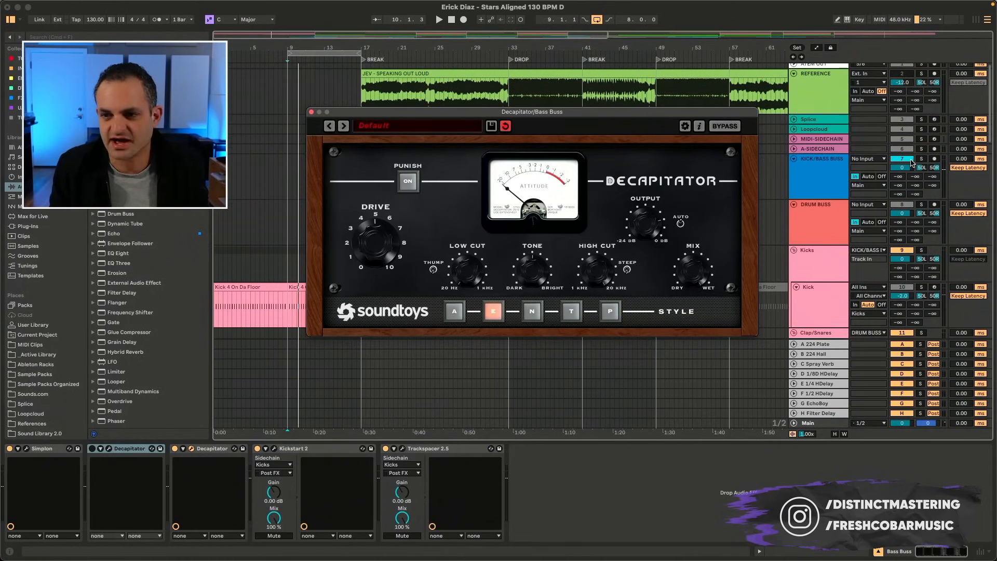
{"action": "scroll", "coordinate": [781, 205], "scroll_direction": "down", "scroll_amount": 10}
{"action": "key", "text": "space"}
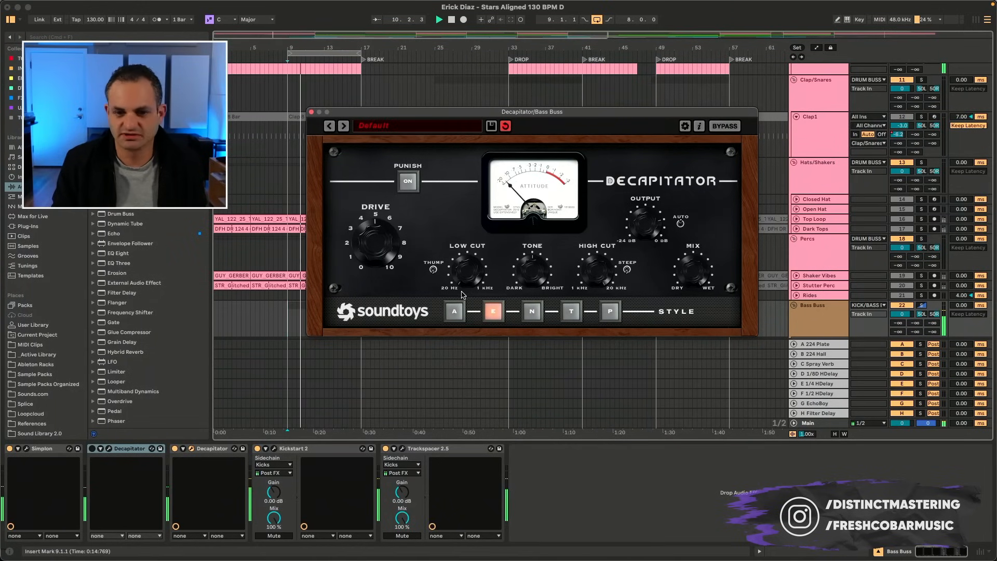
{"action": "left_click", "coordinate": [724, 126]}
{"action": "left_click", "coordinate": [733, 127]}
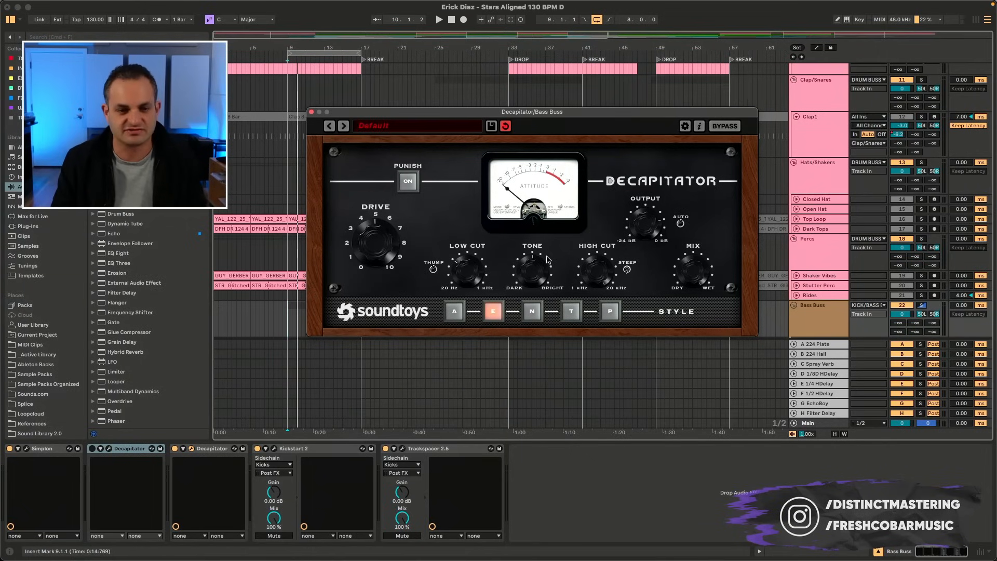
{"action": "key", "text": "space"}
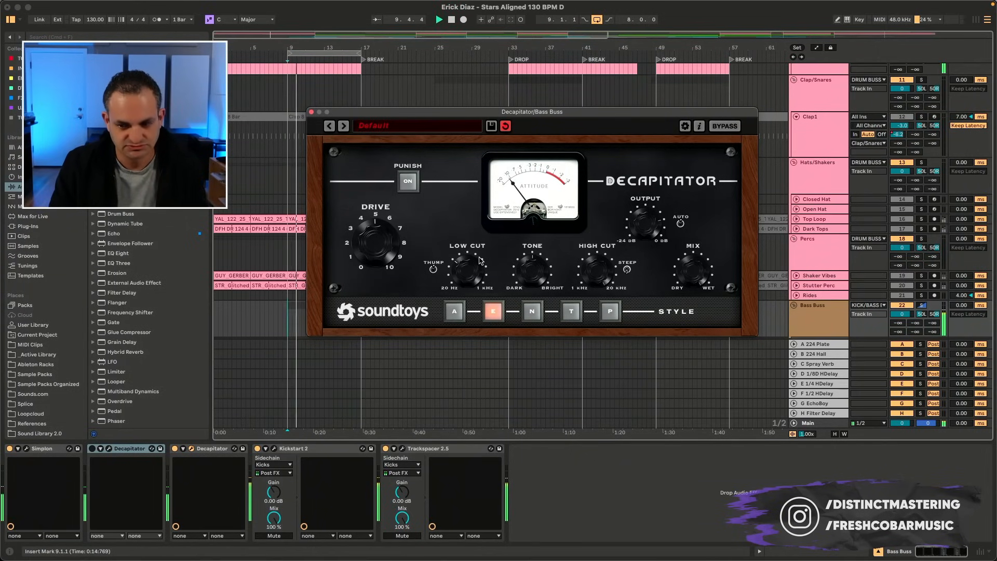
{"action": "left_click", "coordinate": [722, 128]}
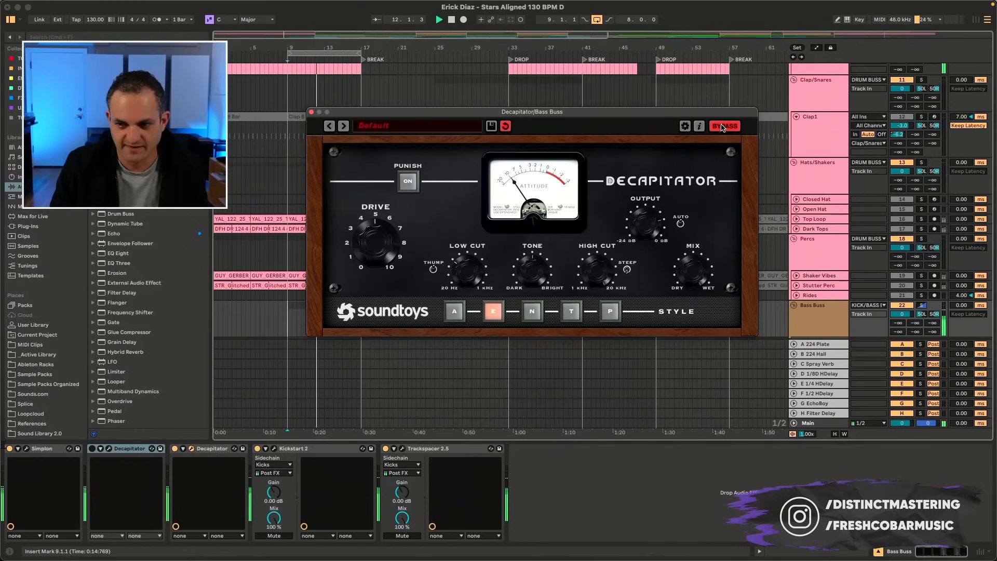
{"action": "left_click", "coordinate": [723, 126]}
{"action": "scroll", "coordinate": [808, 233], "scroll_direction": "down", "scroll_amount": 3}
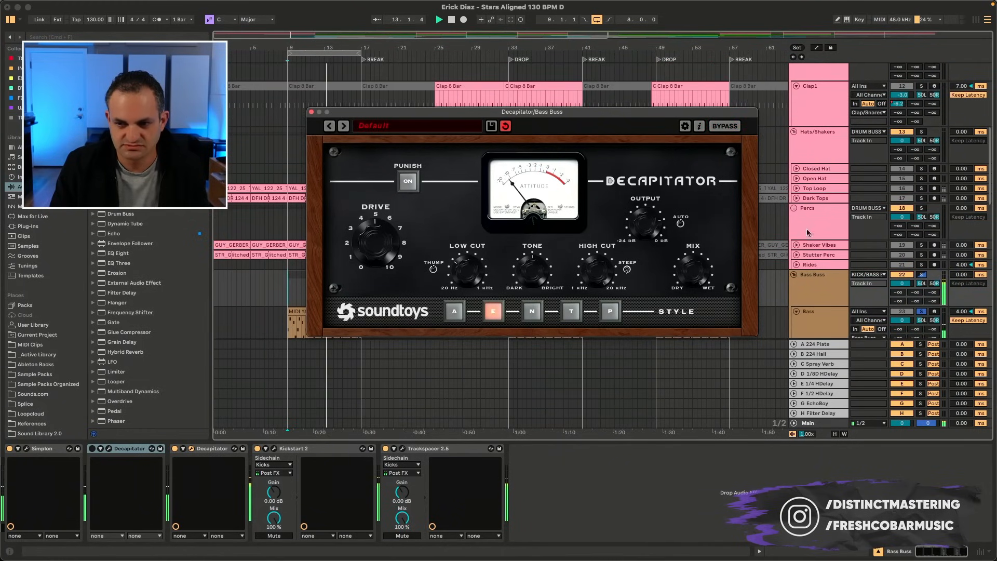
{"action": "left_click", "coordinate": [721, 127]}
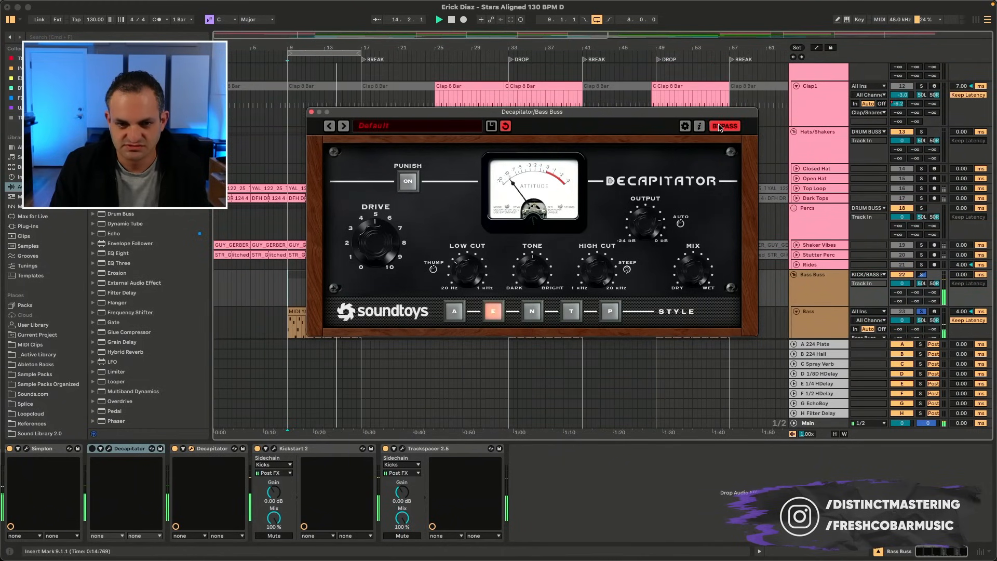
{"action": "left_click", "coordinate": [721, 127]}
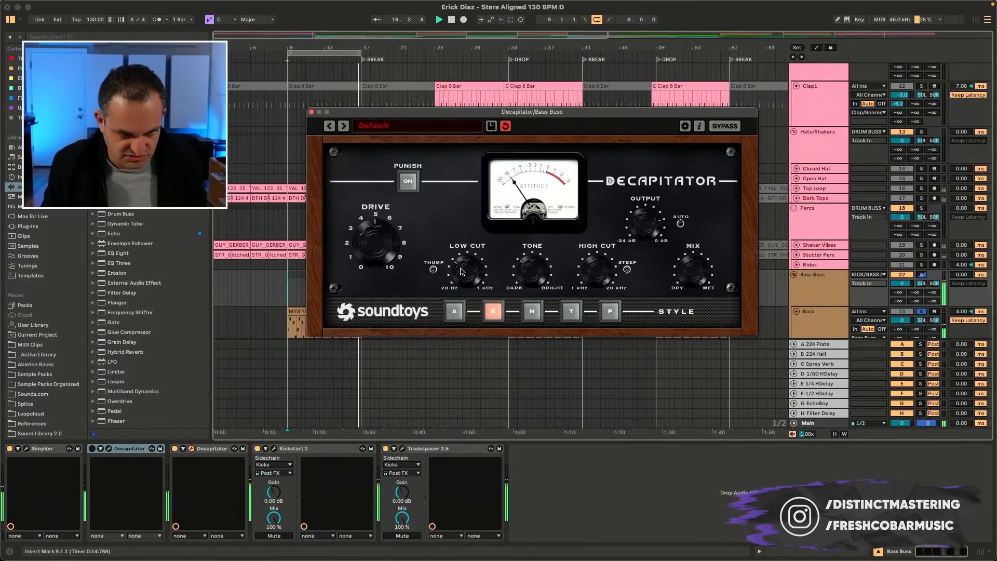
Nudge Decapitator's Drive slightly past 5 and unsolo the Bass track to hear the full mix.
{"action": "left_click_drag", "start_coordinate": [384, 263], "coordinate": [384, 262]}
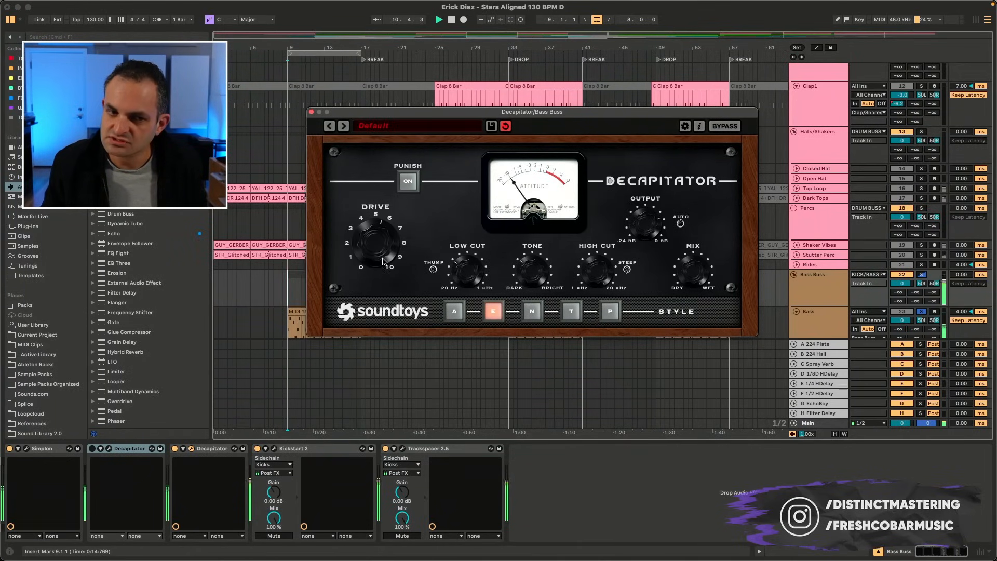
{"action": "left_click", "coordinate": [921, 311]}
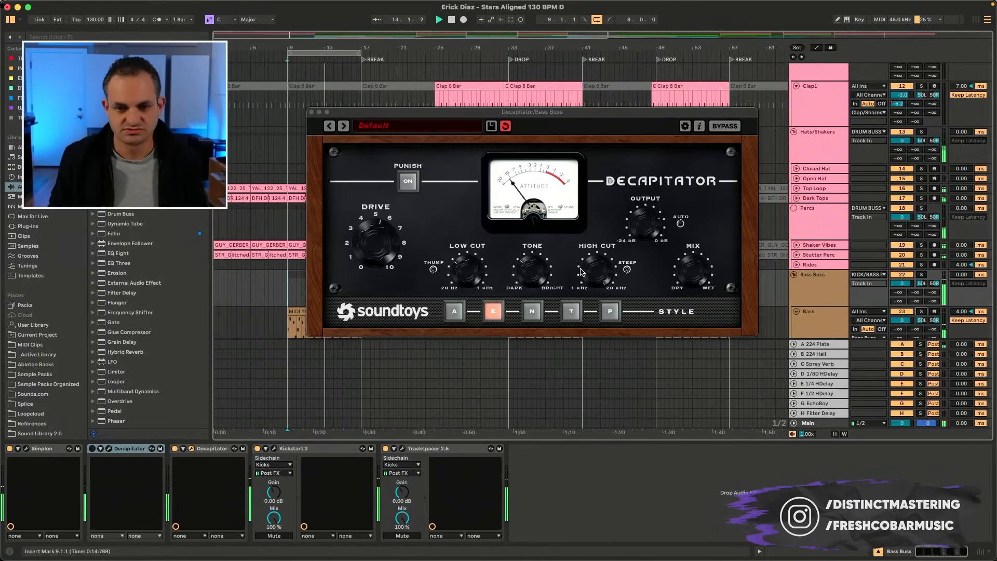
Play the full mix from bar 9 and compare the bass with Decapitator bypassed and active.
{"action": "left_click", "coordinate": [690, 270]}
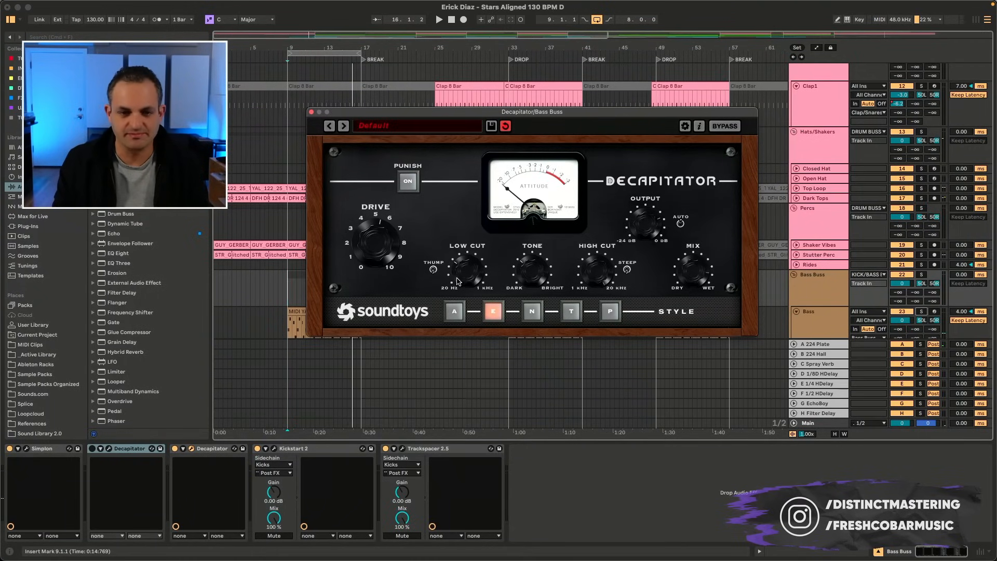
{"action": "key", "text": "space"}
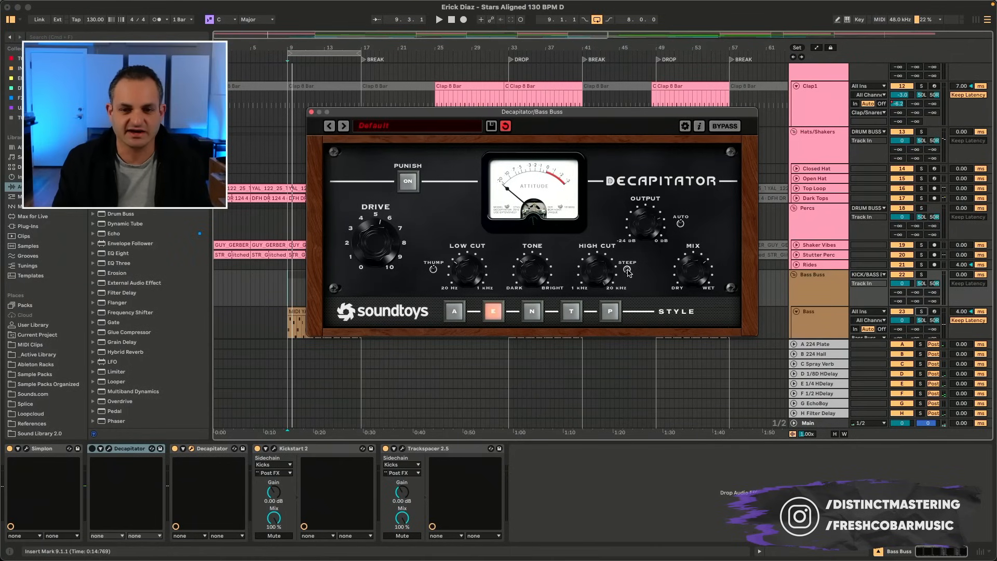
{"action": "key", "text": "space"}
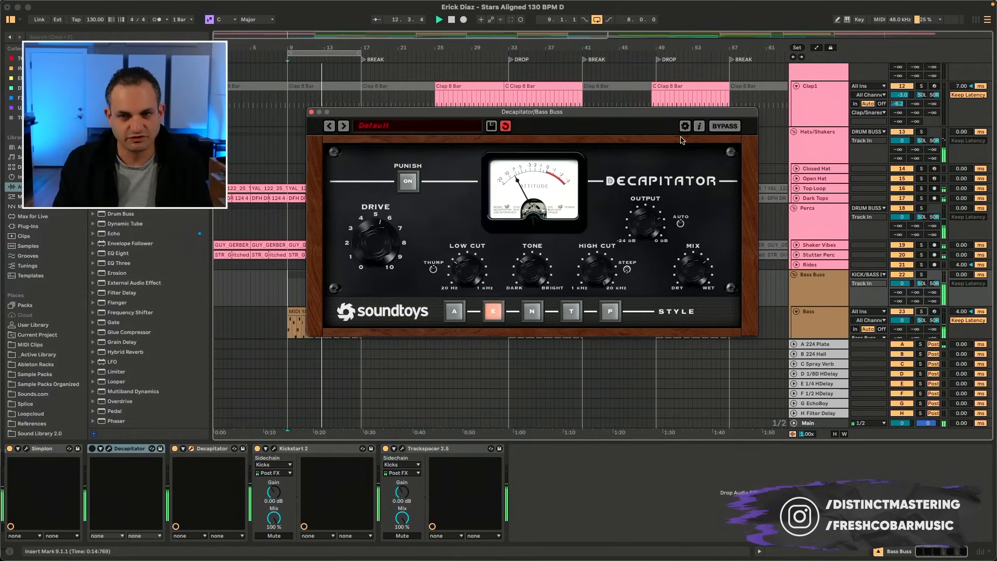
{"action": "left_click", "coordinate": [716, 127]}
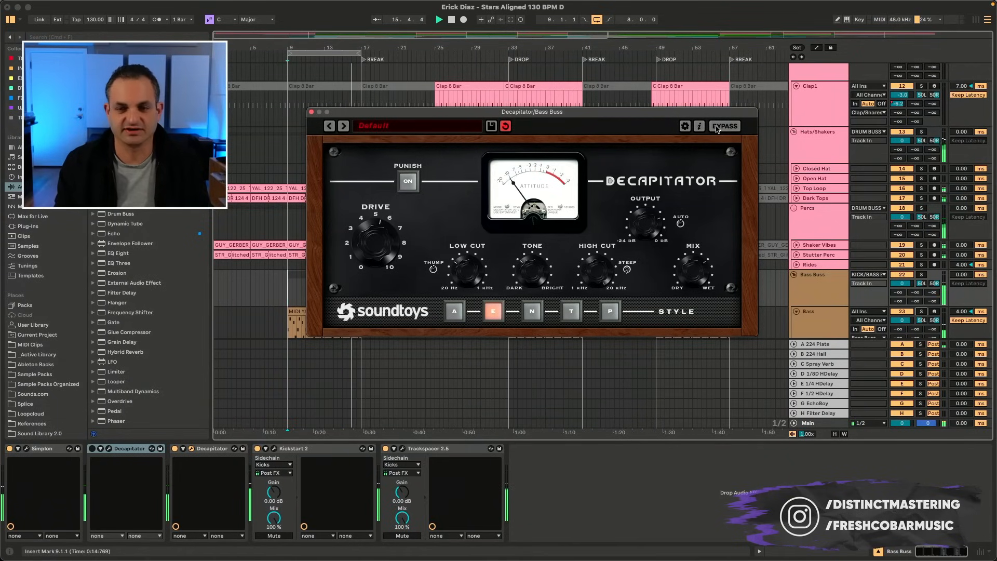
Compare the two Decapitator instances on the Bass Buss by switching between them during playback.
{"action": "left_click", "coordinate": [802, 318]}
{"action": "left_click", "coordinate": [795, 285]}
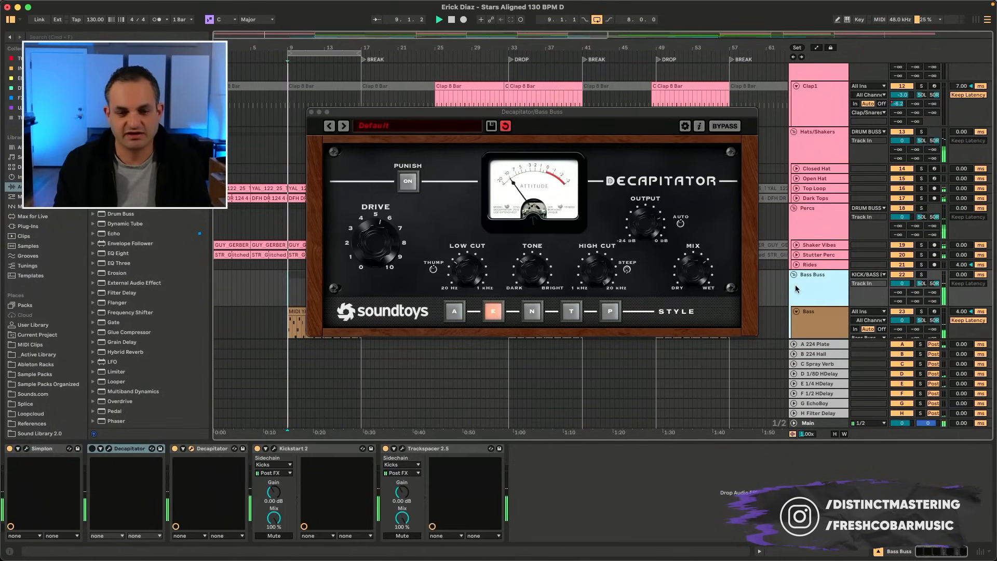
{"action": "left_click", "coordinate": [174, 448]}
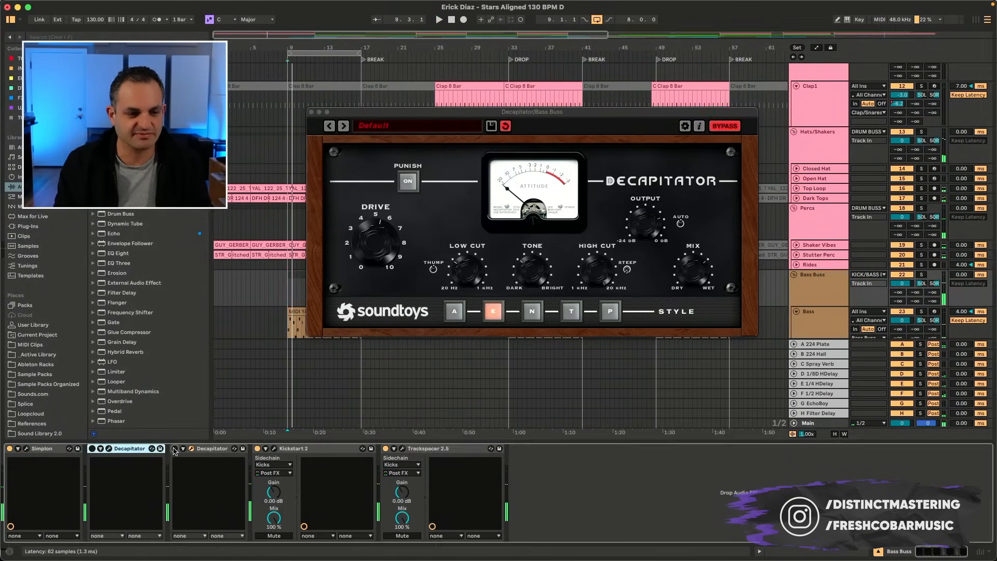
{"action": "left_click", "coordinate": [92, 448]}
{"action": "key", "text": "space"}
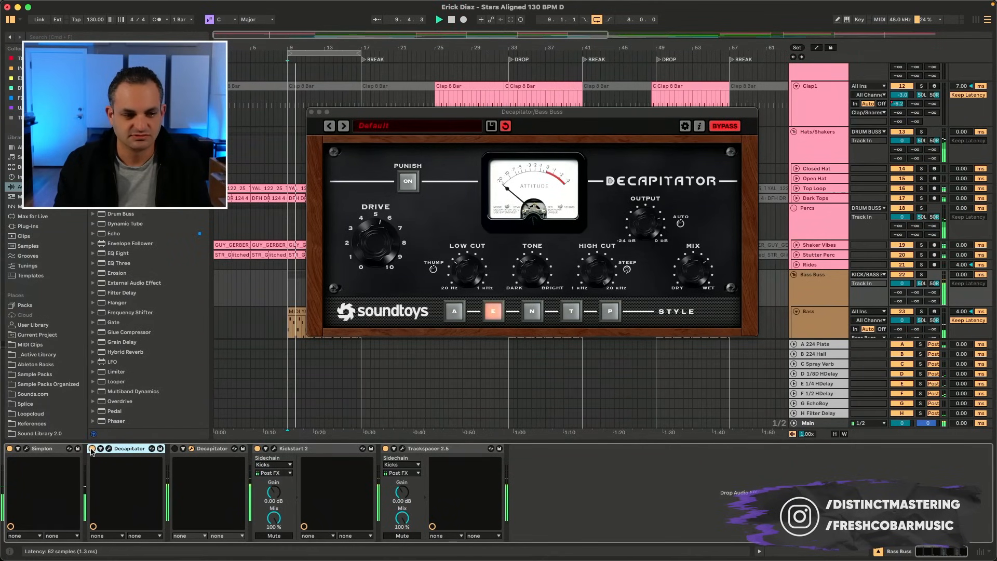
{"action": "left_click", "coordinate": [175, 449]}
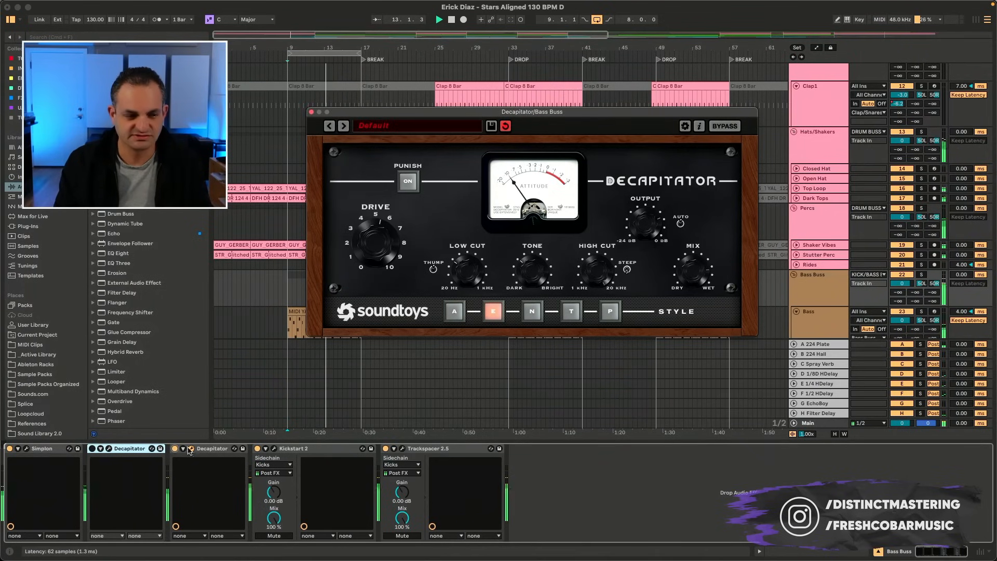
Inspect the first Decapitator on the Bass Buss and delete that instance, keeping only the second one.
{"action": "left_click", "coordinate": [109, 448]}
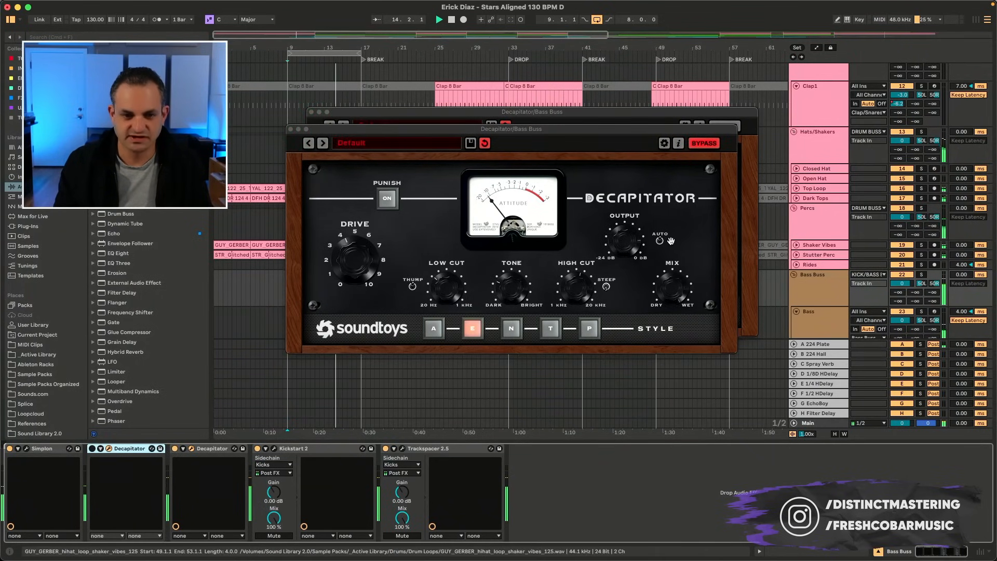
{"action": "left_click_drag", "start_coordinate": [471, 132], "coordinate": [503, 223]}
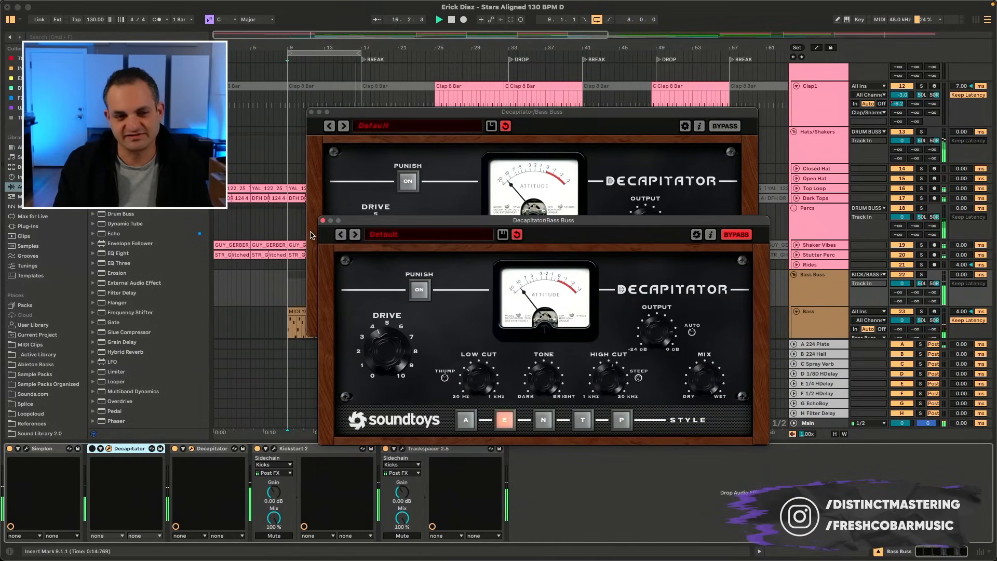
{"action": "left_click", "coordinate": [323, 220]}
{"action": "key", "text": "Delete"}
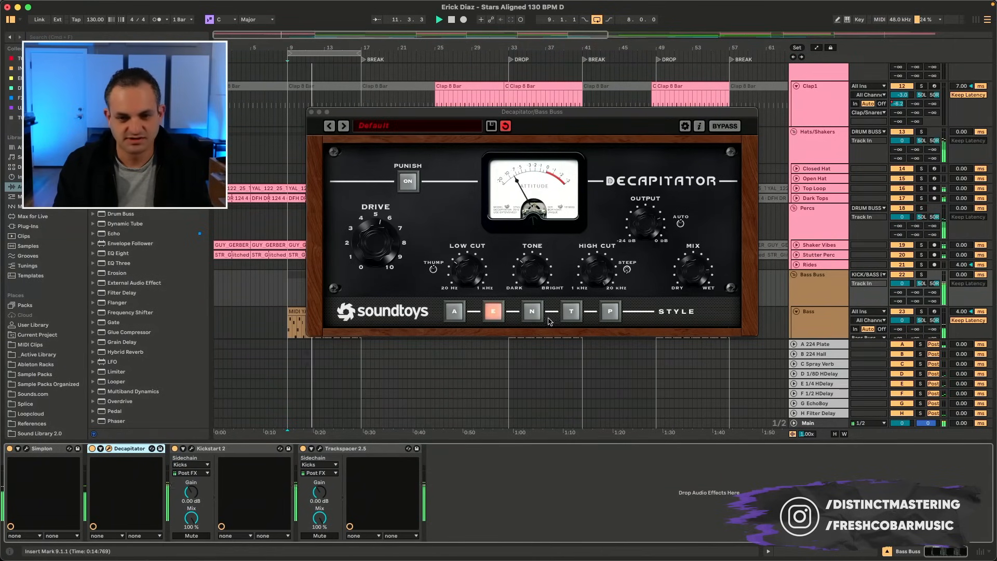
Audition saturation styles T and N on the bass, return to style E and close the plug-in window.
{"action": "left_click", "coordinate": [569, 314]}
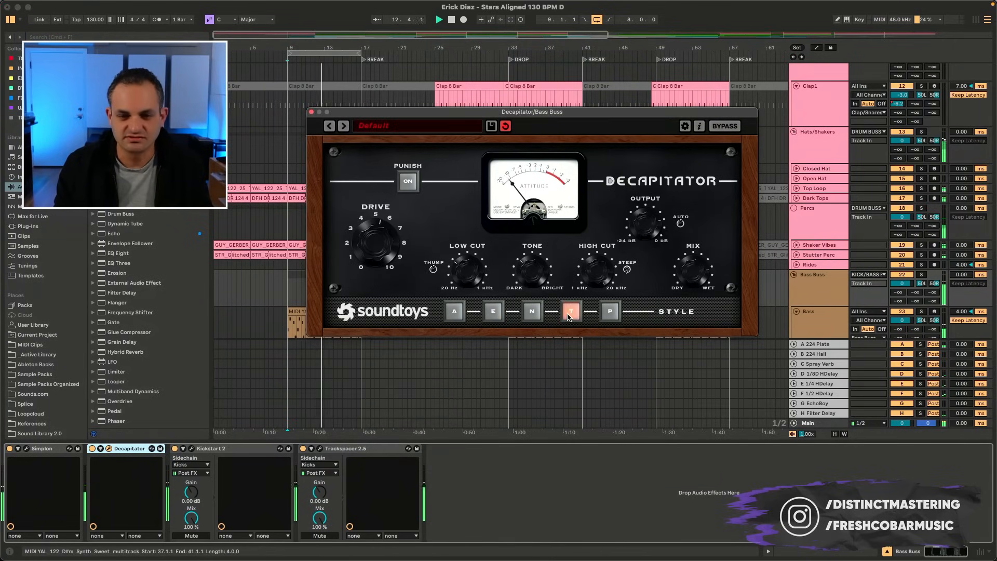
{"action": "left_click", "coordinate": [531, 313]}
{"action": "left_click", "coordinate": [493, 314]}
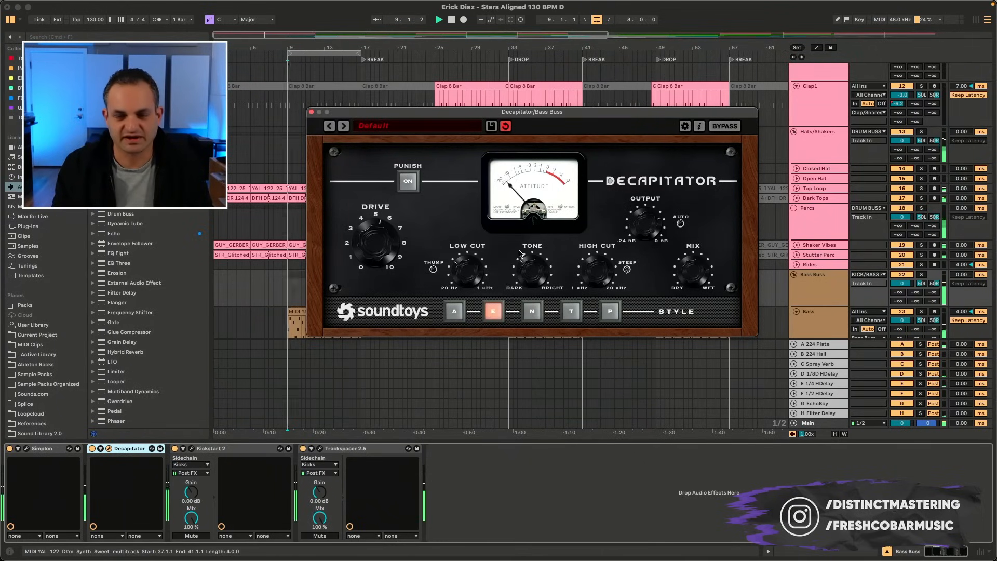
{"action": "left_click", "coordinate": [311, 111]}
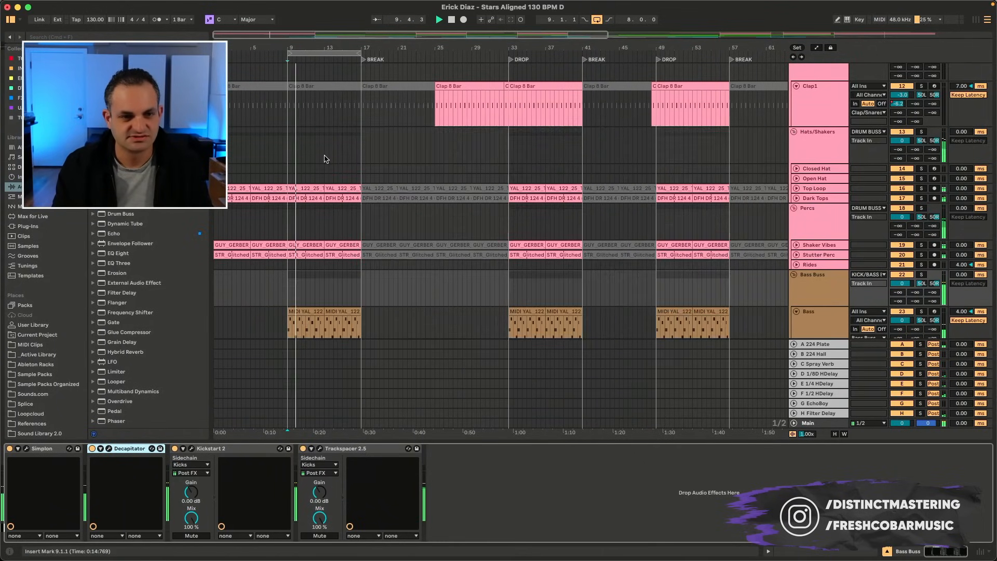
Play from bar 32 into the drop and toggle the Bass Buss Decapitator to compare the bass.
{"action": "left_click", "coordinate": [498, 305]}
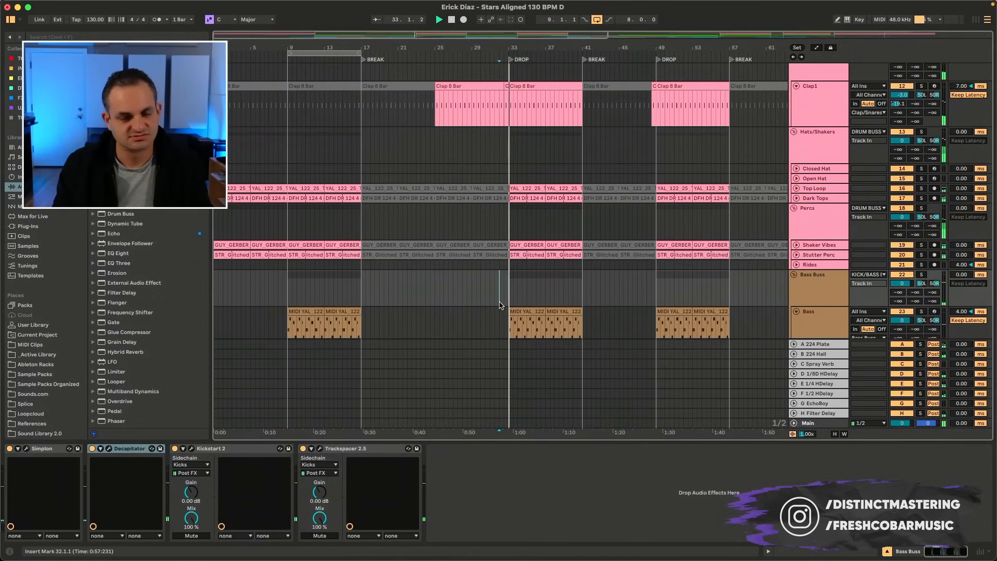
{"action": "left_click", "coordinate": [808, 291]}
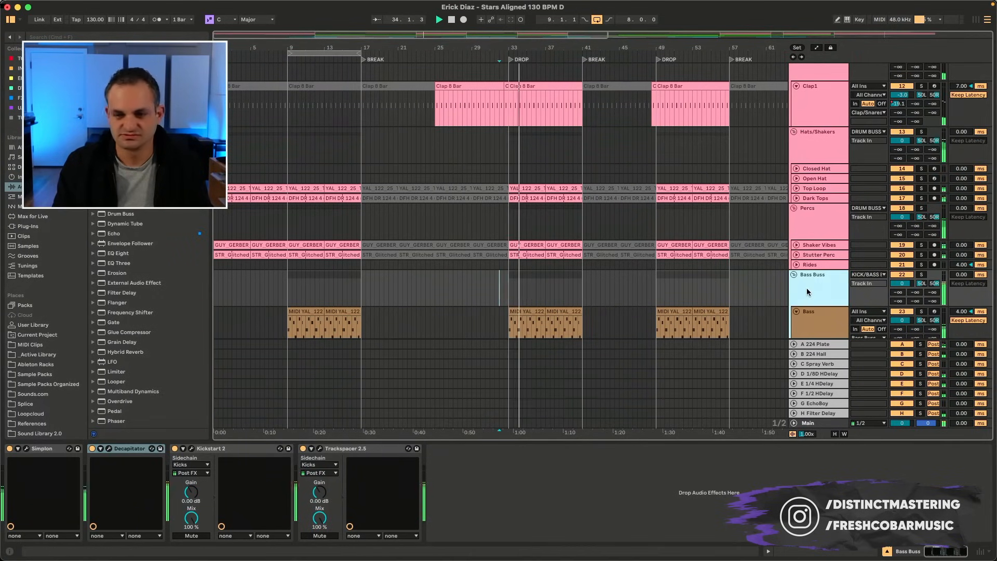
{"action": "left_click", "coordinate": [92, 449]}
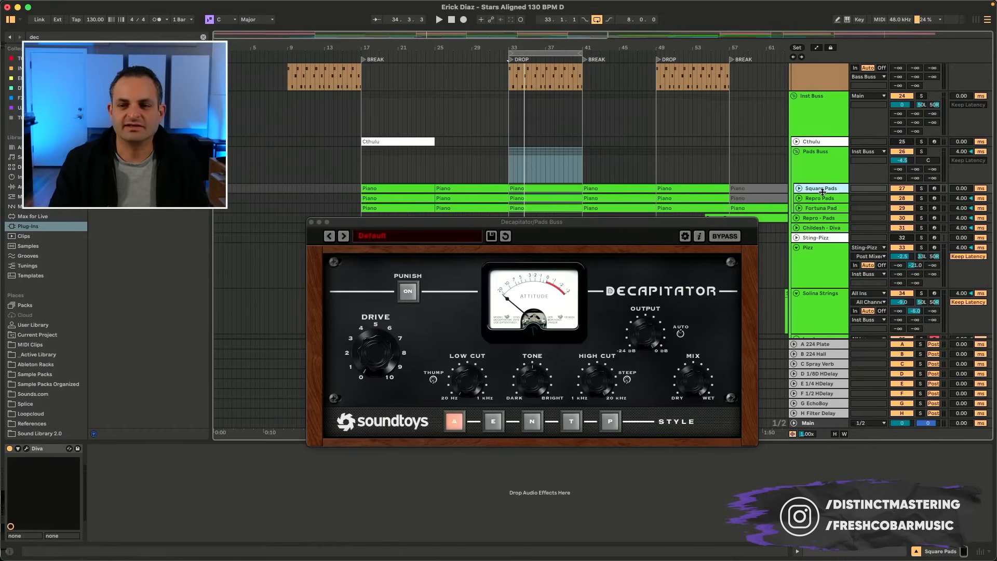
Look through the Repro Pads, Fortuna Pad and Square Pads tracks inside the Pads Buss.
{"action": "left_click", "coordinate": [828, 201]}
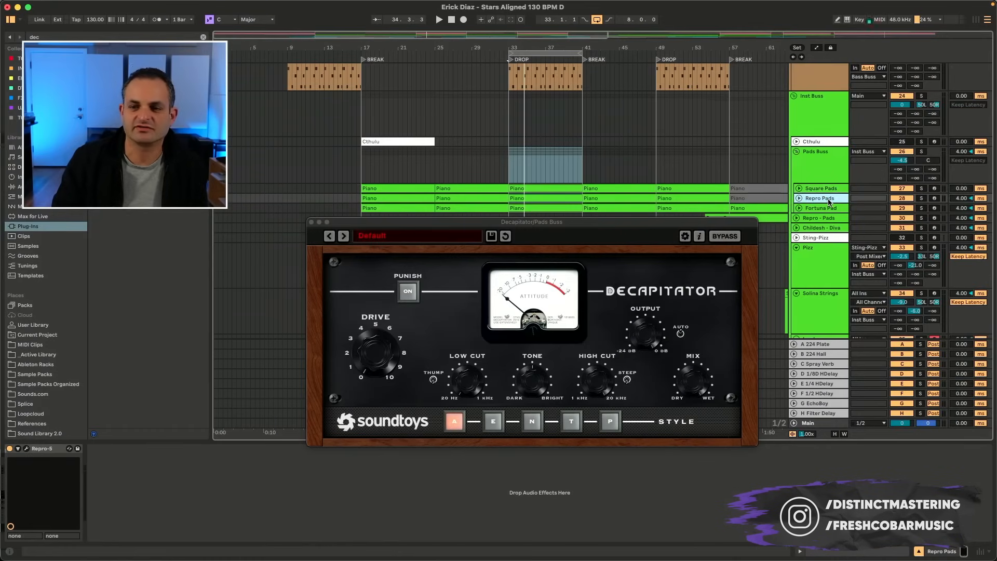
{"action": "left_click", "coordinate": [819, 208]}
{"action": "left_click", "coordinate": [821, 188]}
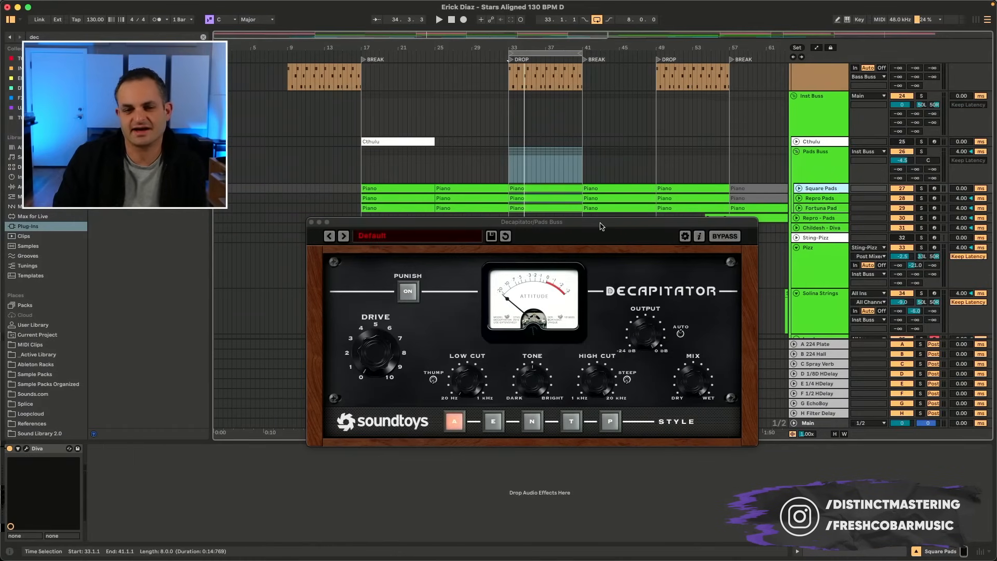
Play the Pads Buss soloed from bar 33 and unsolo it to hear the pads in the full mix.
{"action": "left_click", "coordinate": [511, 183]}
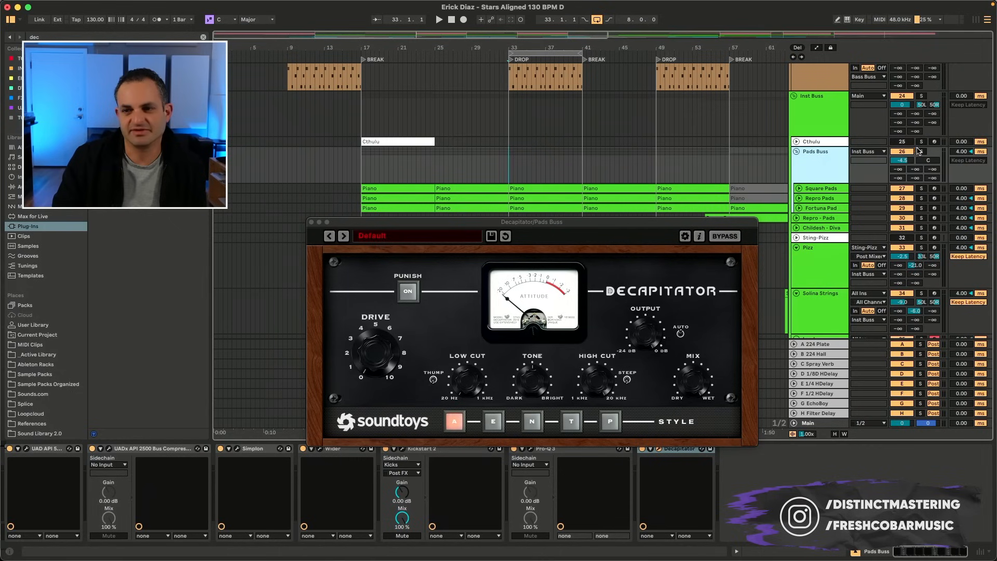
{"action": "left_click", "coordinate": [921, 151]}
{"action": "key", "text": "space"}
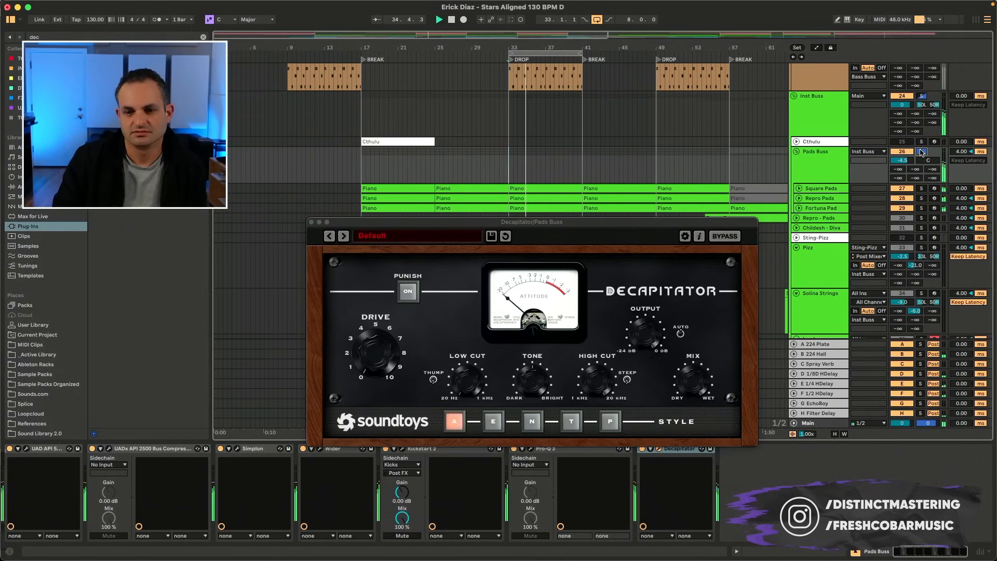
{"action": "left_click", "coordinate": [819, 425]}
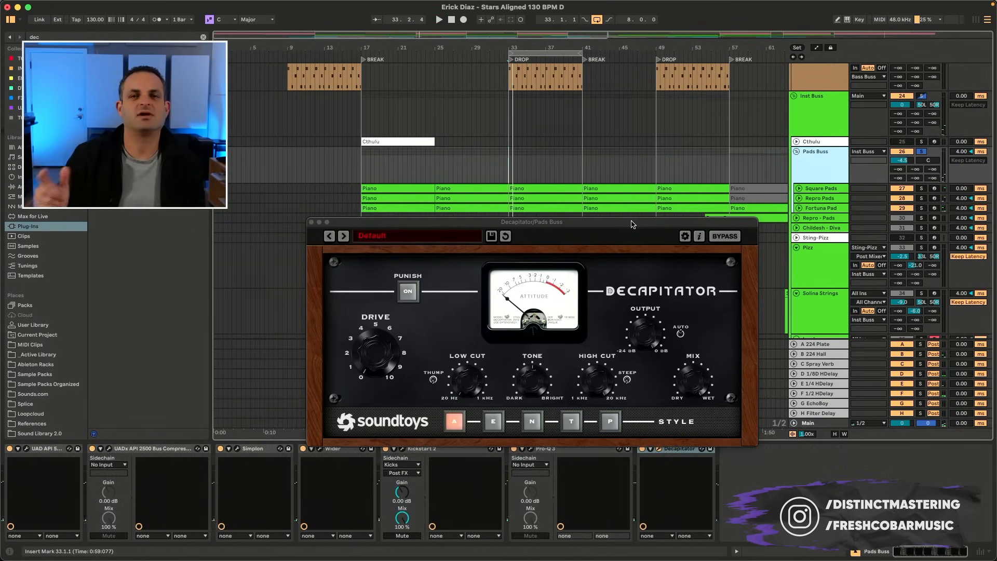
{"action": "key", "text": "space"}
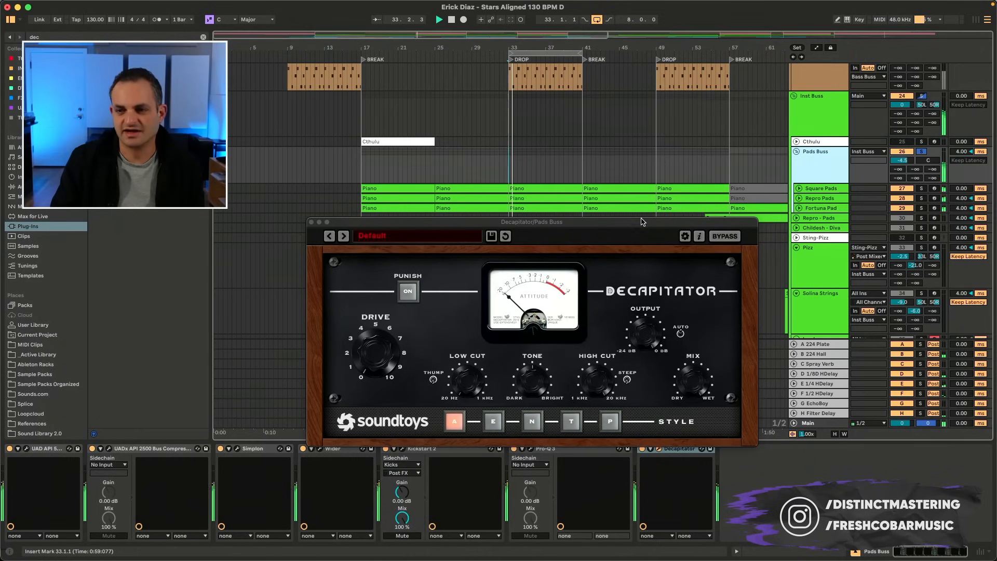
{"action": "left_click", "coordinate": [921, 152]}
{"action": "left_click", "coordinate": [921, 153]}
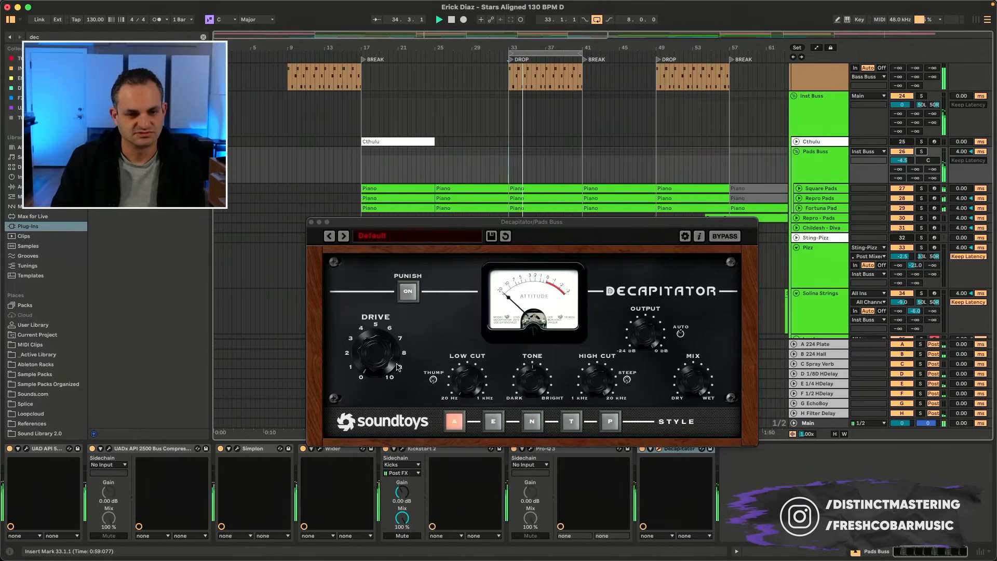
Raise Drive on the Pads Buss Decapitator and audition saturation styles E, N, T and P.
{"action": "left_click_drag", "start_coordinate": [381, 354], "coordinate": [382, 323]}
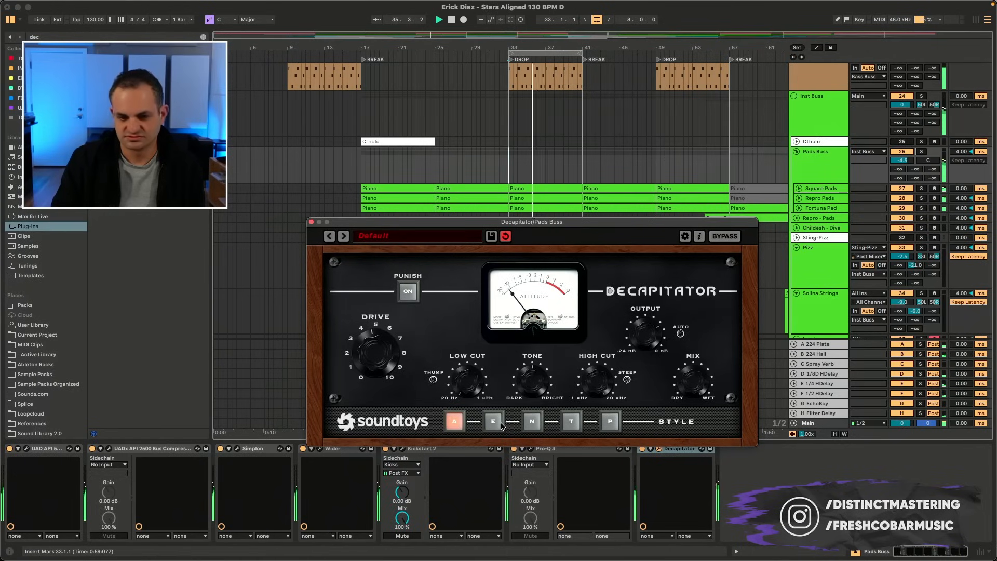
{"action": "left_click", "coordinate": [496, 422]}
{"action": "left_click", "coordinate": [532, 421]}
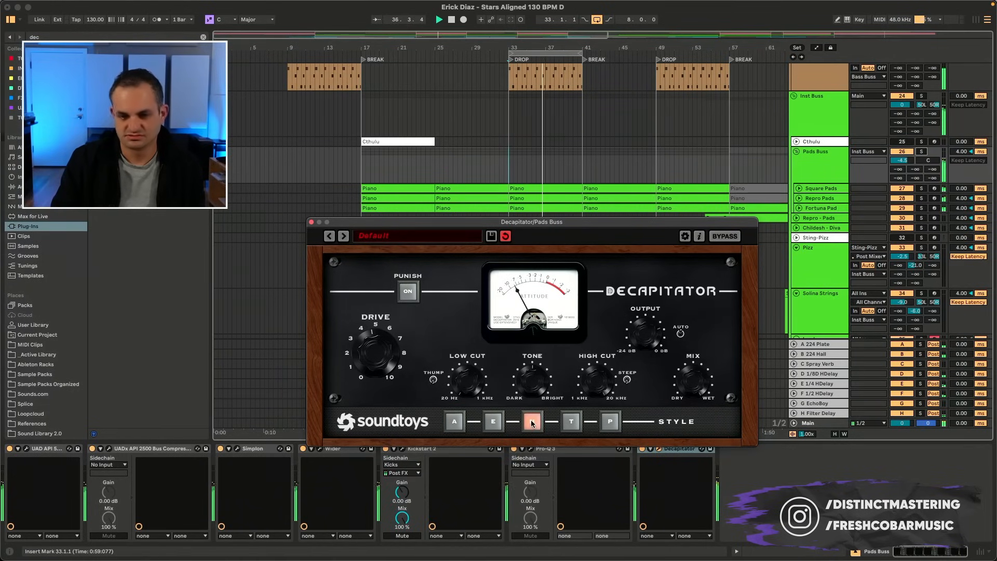
{"action": "left_click", "coordinate": [571, 420]}
{"action": "left_click", "coordinate": [608, 420]}
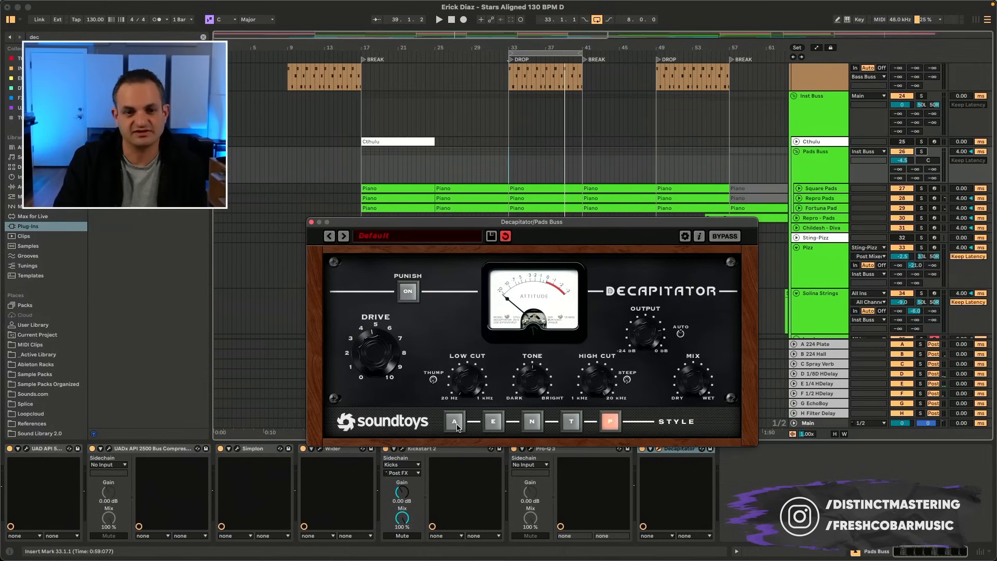
Set the Pads Buss Decapitator back to style A and compare the pads against bypass.
{"action": "left_click", "coordinate": [455, 422]}
{"action": "key", "text": "space"}
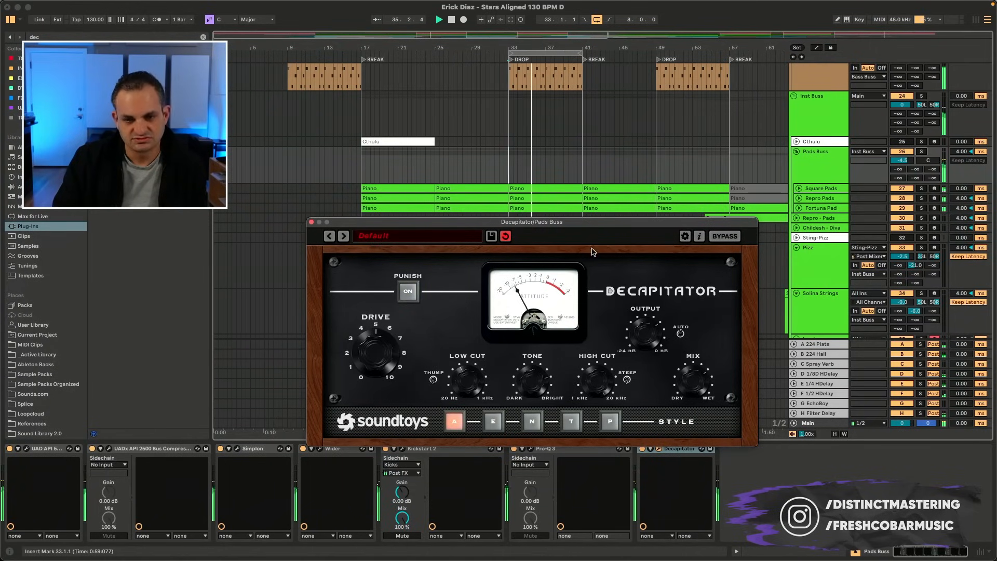
{"action": "left_click", "coordinate": [725, 237]}
{"action": "left_click", "coordinate": [725, 237]}
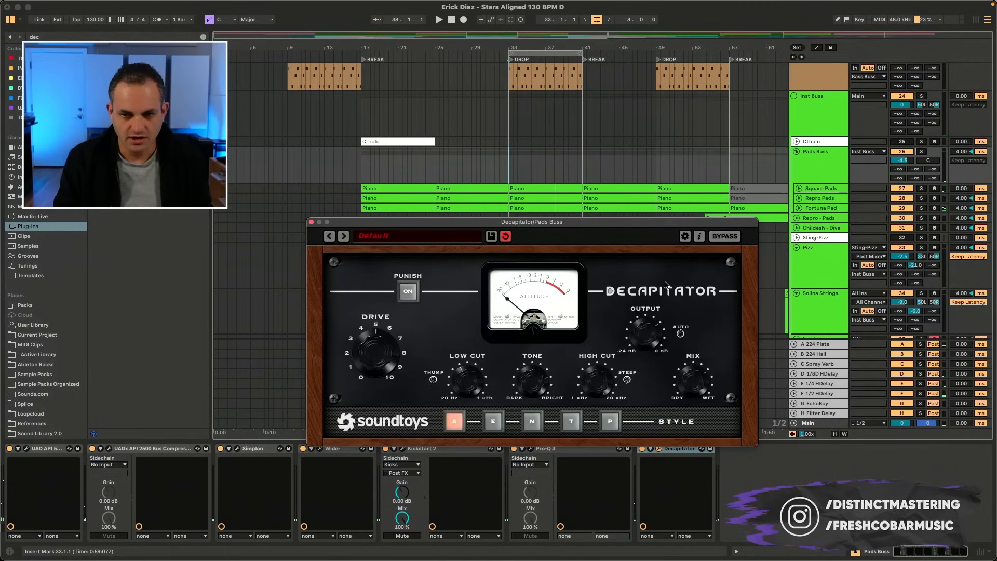
{"action": "key", "text": "space"}
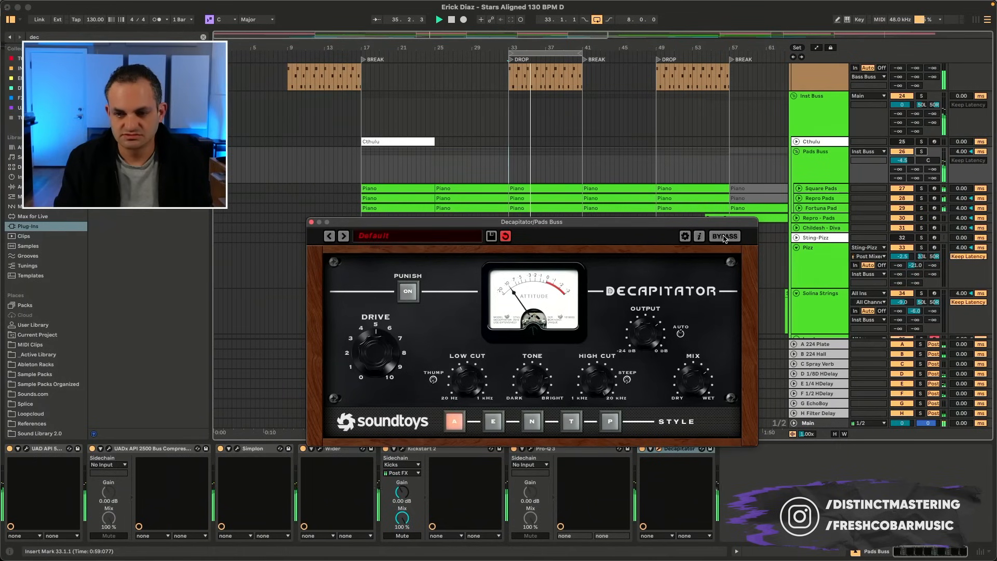
Set the Pads Buss track volume to -6 dB.
{"action": "left_click", "coordinate": [903, 162]}
{"action": "type", "text": "-6"}
{"action": "key", "text": "Return"}
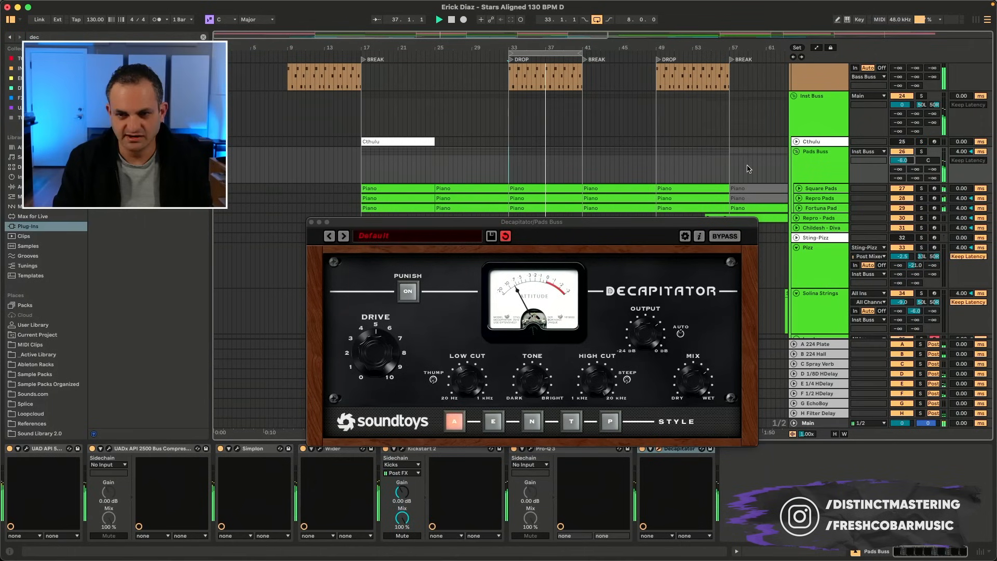
Repeatedly compare the pads with Decapitator bypassed and active while the drop plays.
{"action": "left_click", "coordinate": [724, 236]}
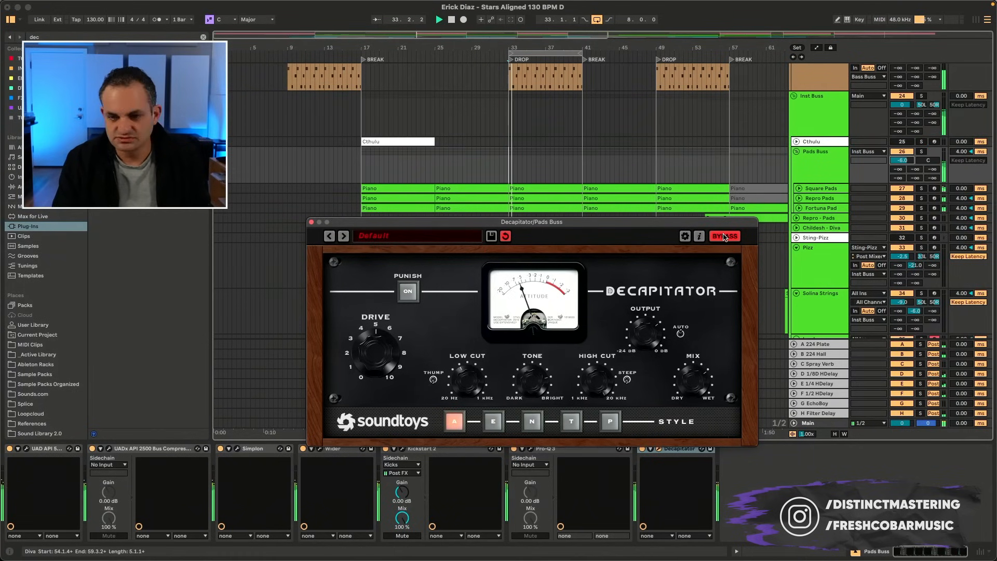
{"action": "left_click", "coordinate": [724, 236]}
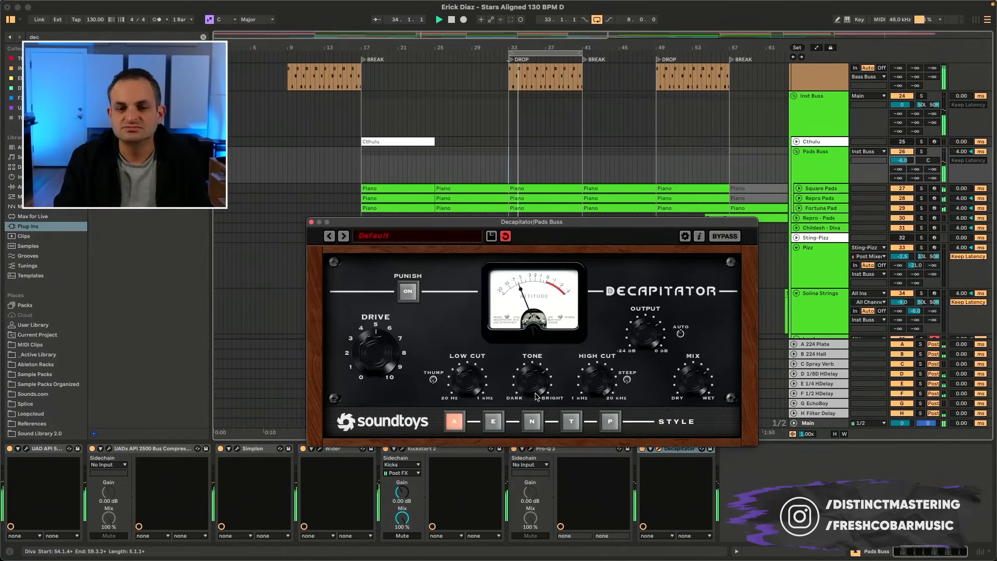
{"action": "left_click", "coordinate": [725, 237]}
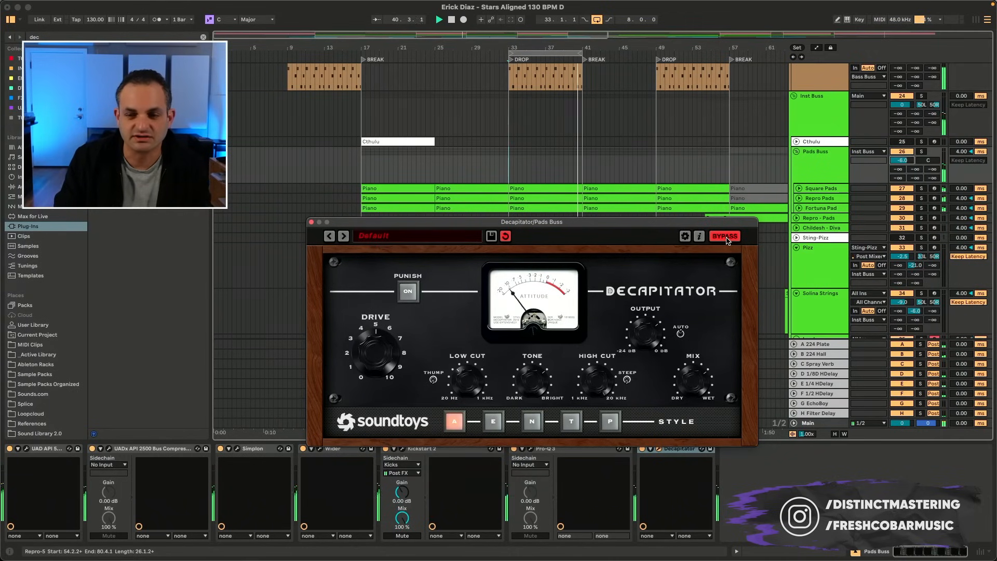
{"action": "left_click", "coordinate": [724, 236]}
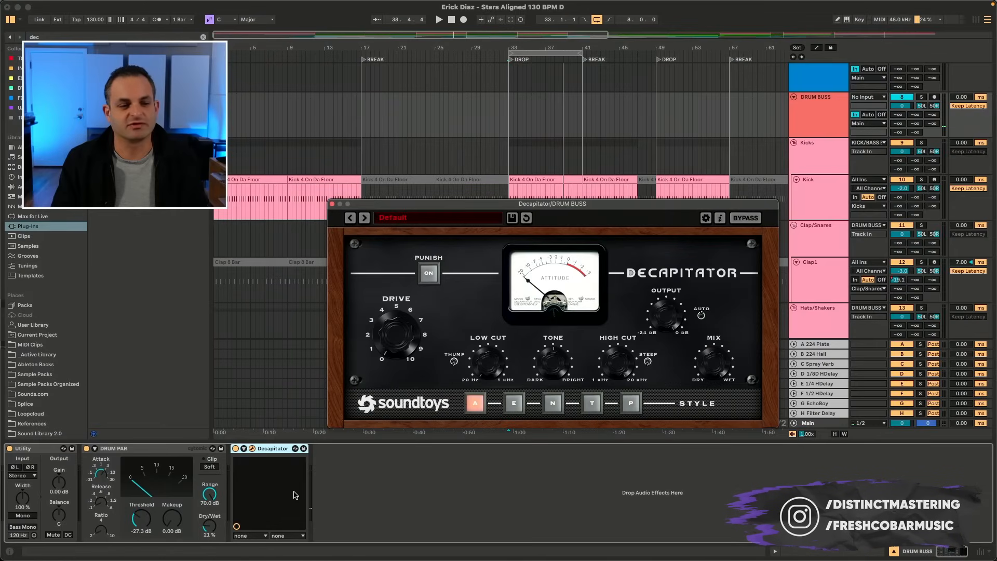
Play the drop from bar 33 and adjust the Drive amount on the Drum Buss Decapitator.
{"action": "left_click", "coordinate": [261, 453]}
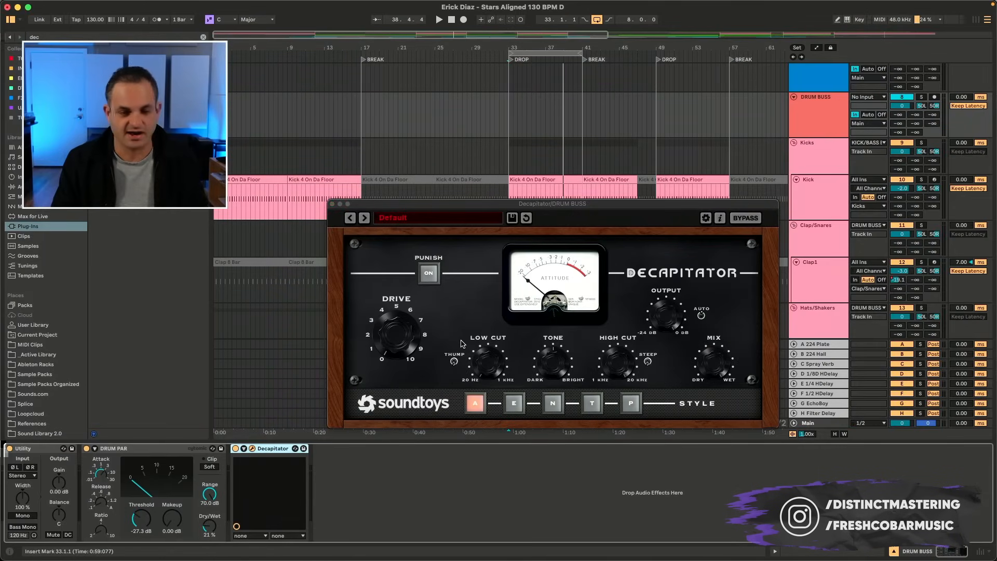
{"action": "key", "text": "space"}
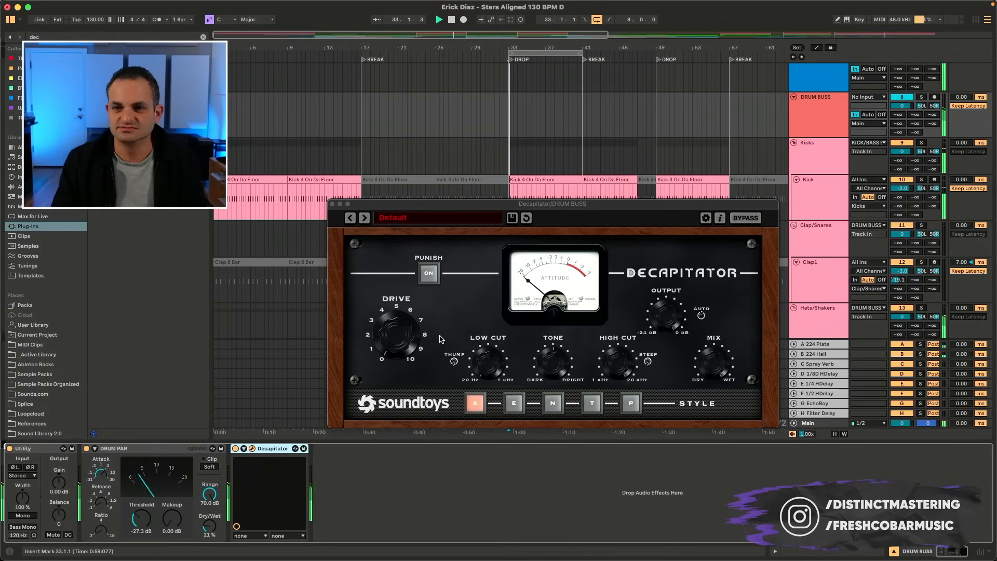
{"action": "left_click", "coordinate": [398, 338]}
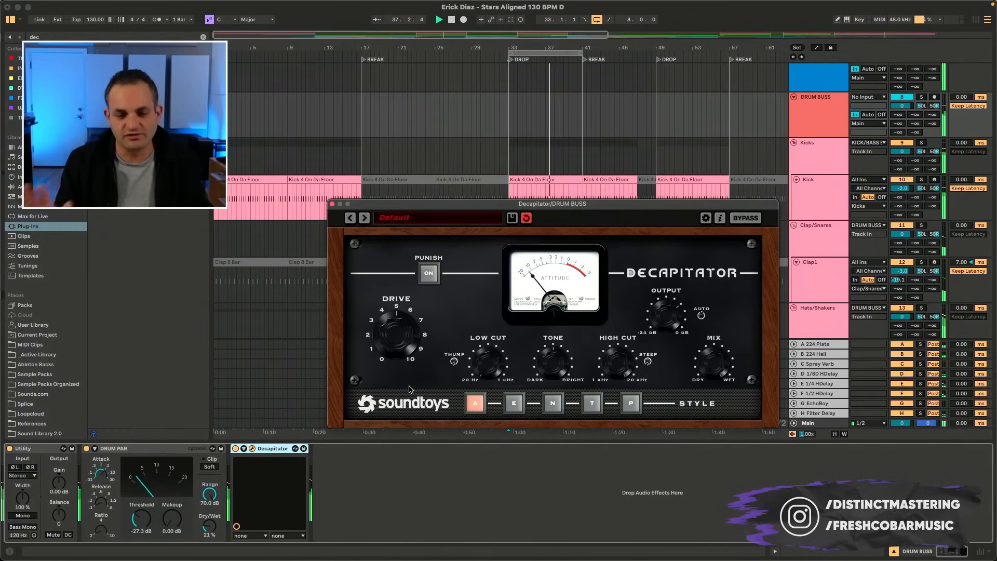
Audition the saturation styles E, N, T, P and A on the Drum Buss Decapitator and settle on style E.
{"action": "left_click", "coordinate": [515, 403]}
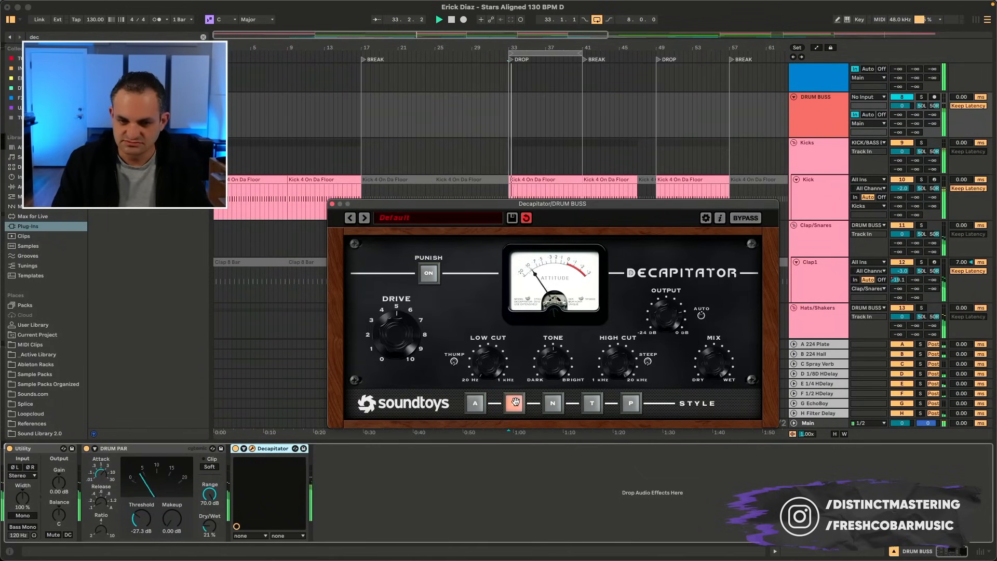
{"action": "left_click", "coordinate": [552, 403]}
{"action": "left_click", "coordinate": [592, 403]}
{"action": "left_click", "coordinate": [630, 404]}
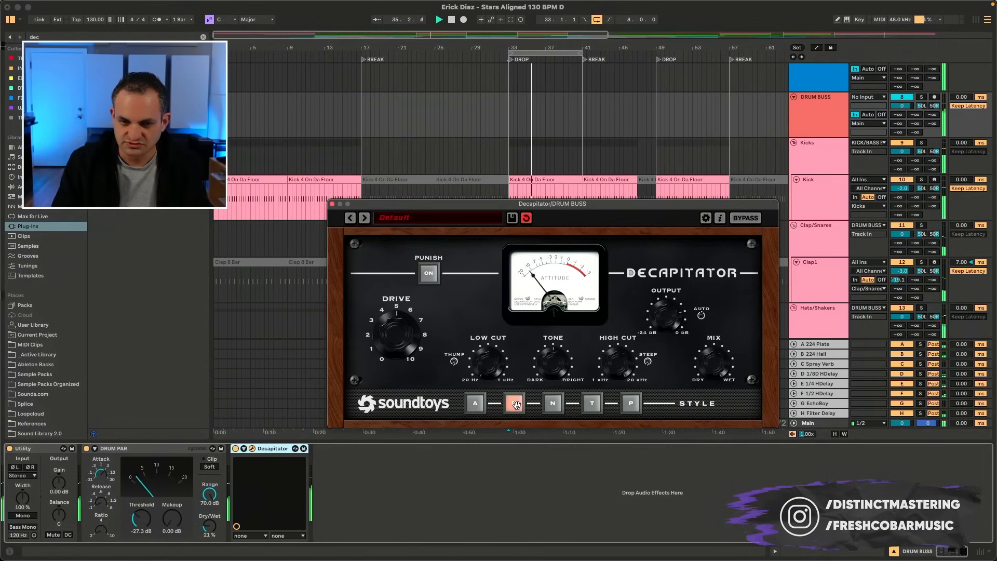
{"action": "left_click", "coordinate": [478, 403]}
{"action": "left_click", "coordinate": [510, 404]}
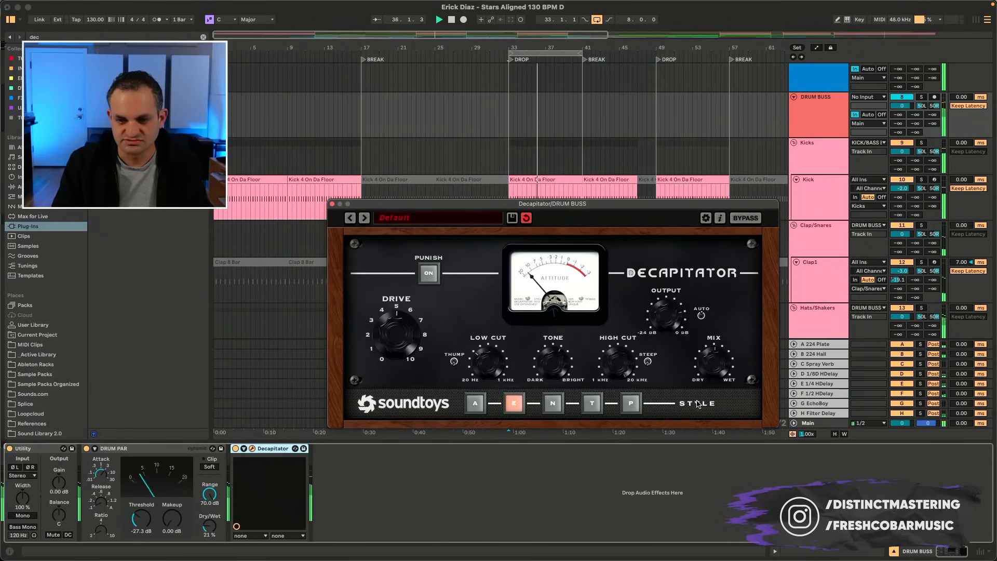
Compare the drums repeatedly with the style E Decapitator bypassed and active, leaving it active.
{"action": "left_click", "coordinate": [743, 222]}
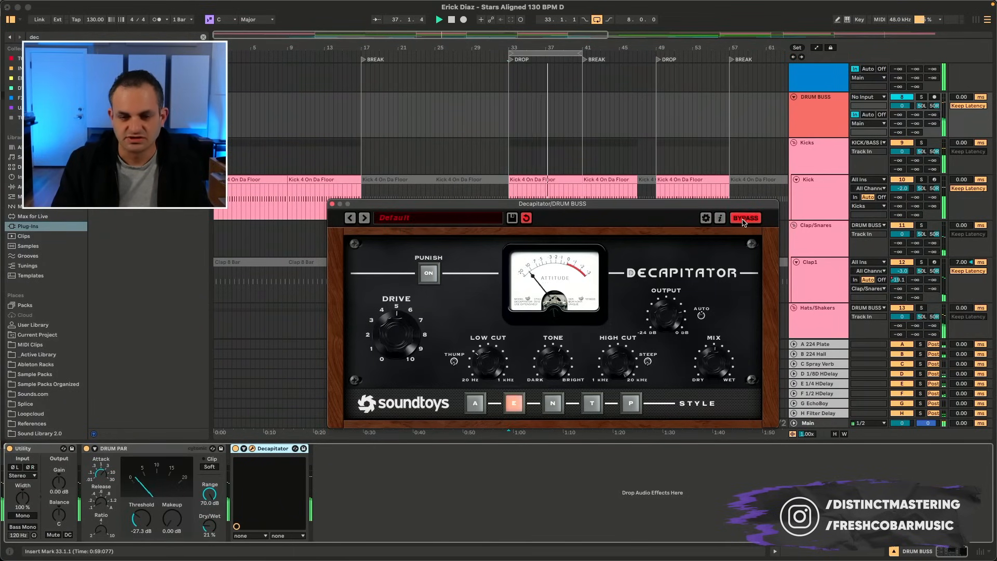
{"action": "left_click", "coordinate": [743, 221]}
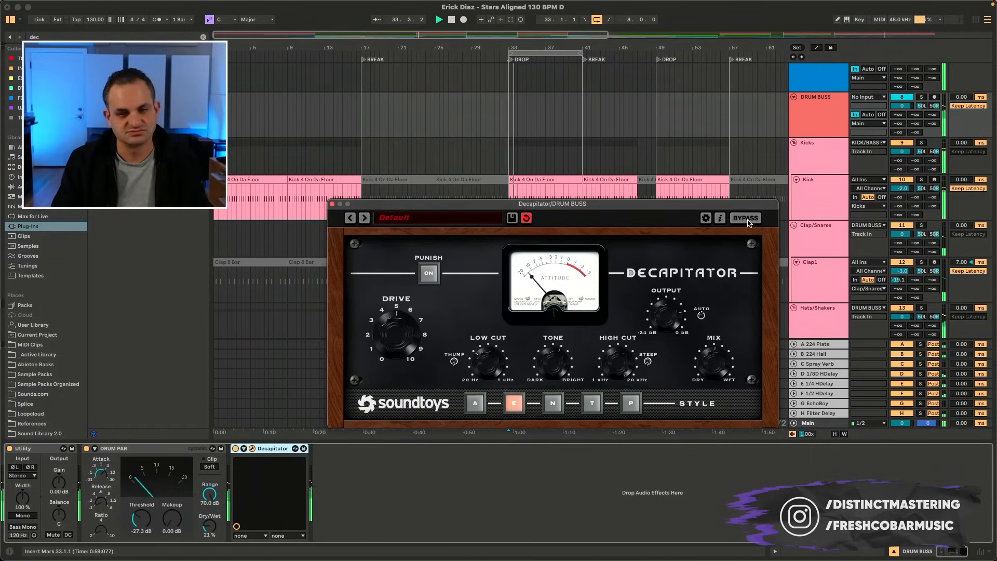
{"action": "left_click", "coordinate": [747, 220]}
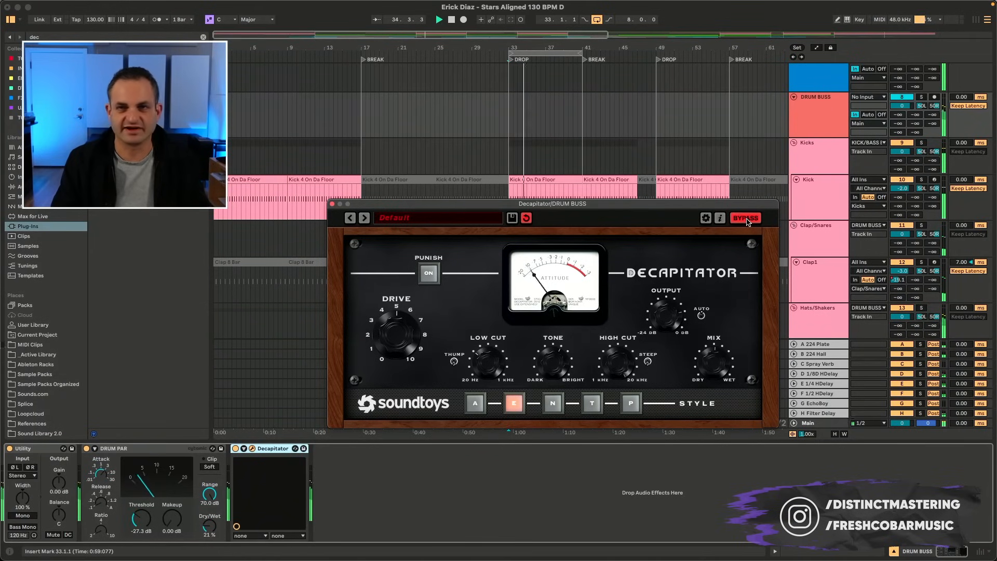
{"action": "left_click", "coordinate": [747, 220]}
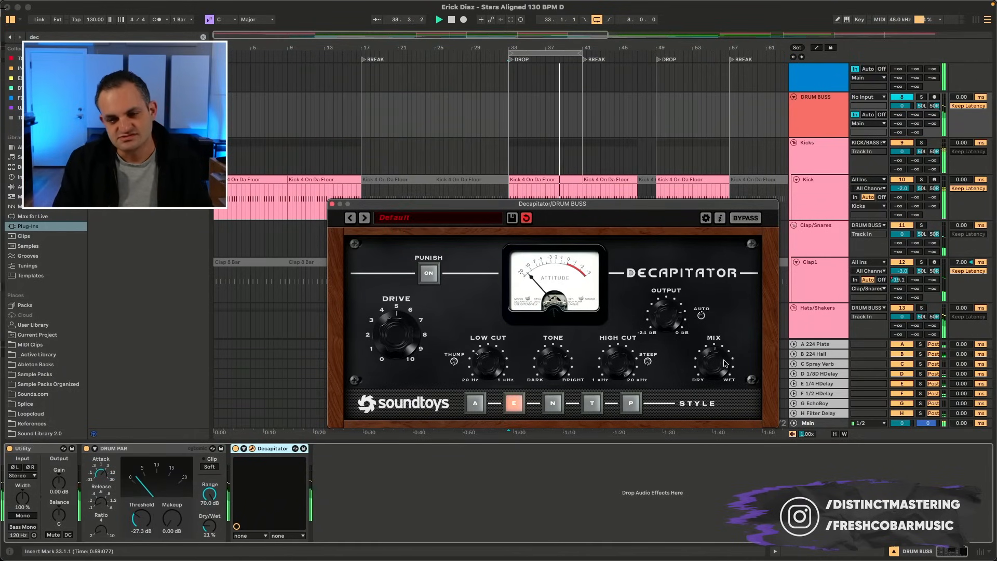
{"action": "left_click", "coordinate": [742, 218]}
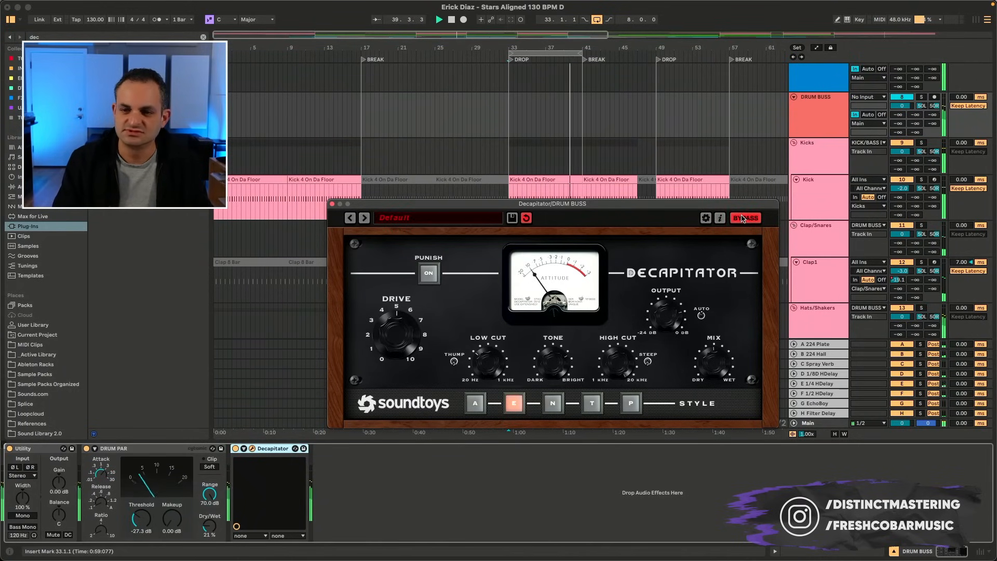
{"action": "left_click", "coordinate": [741, 219]}
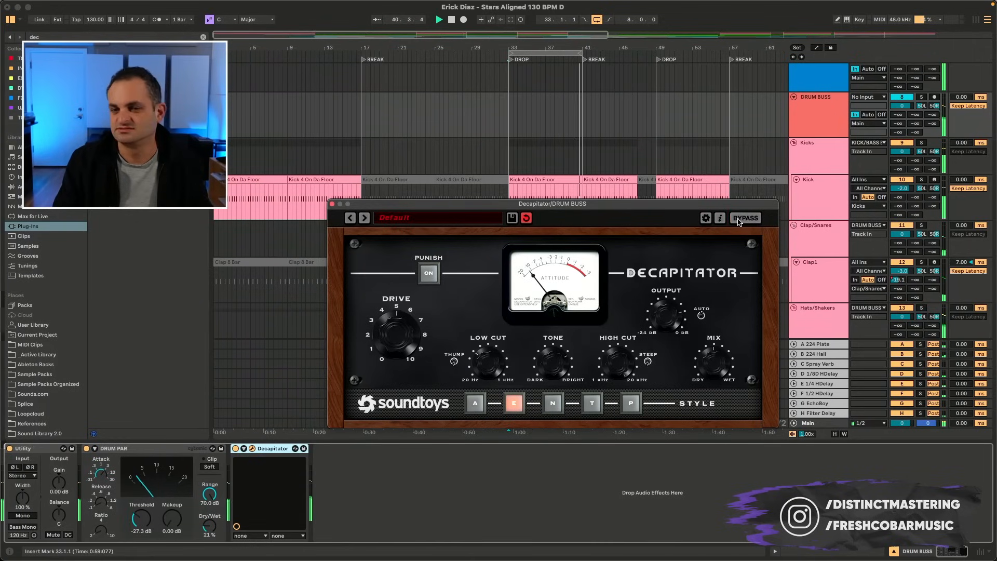